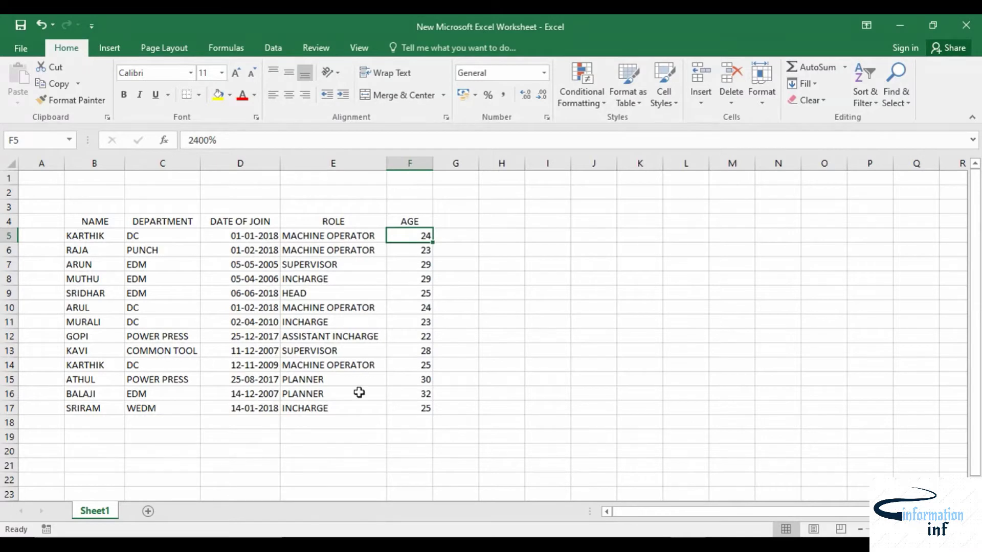
Format the data in B4:F17 as a table with headers in the second-row blue Medium style, and widen the DATE OF JOIN column
{"action": "left_click", "coordinate": [90, 223]}
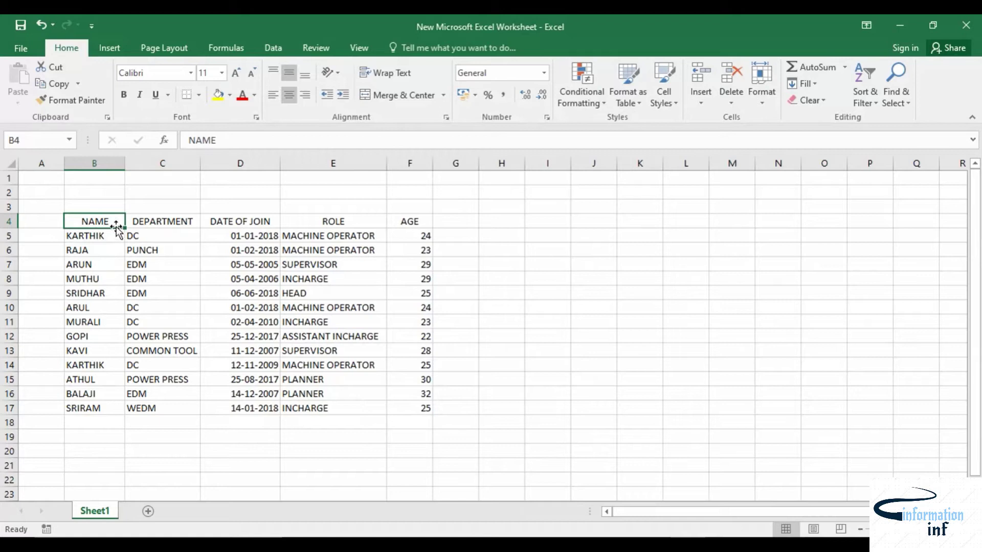
{"action": "left_click", "coordinate": [637, 105]}
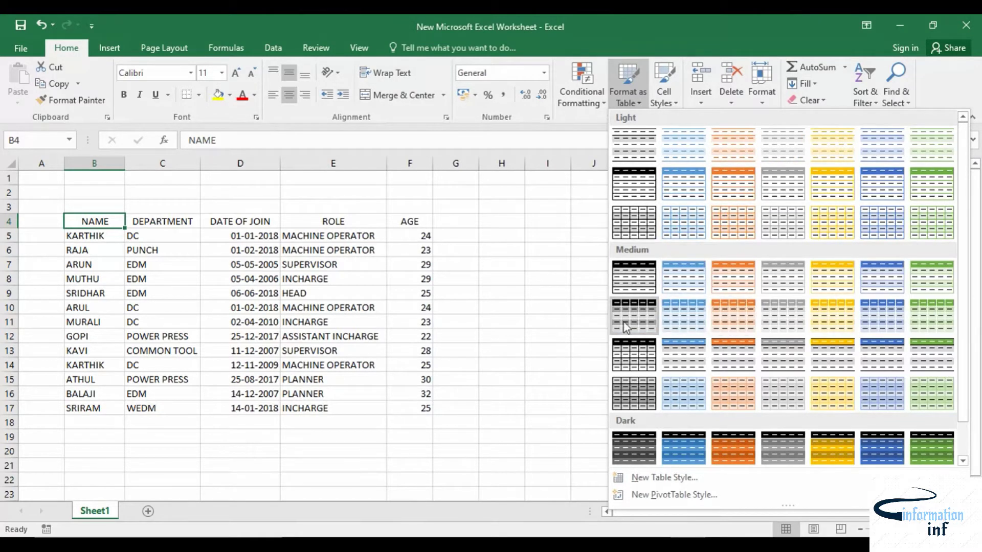
{"action": "left_click", "coordinate": [700, 313]}
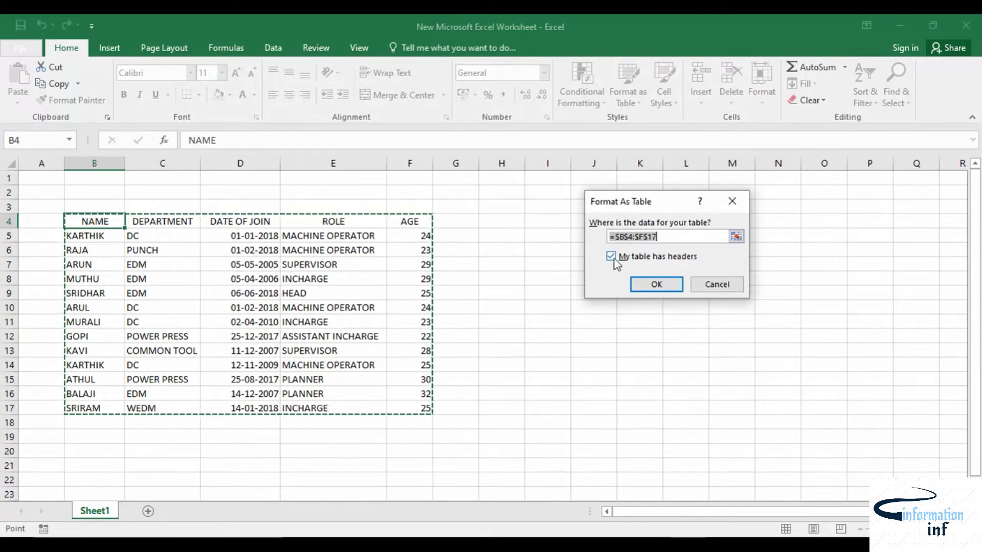
{"action": "left_click", "coordinate": [655, 281]}
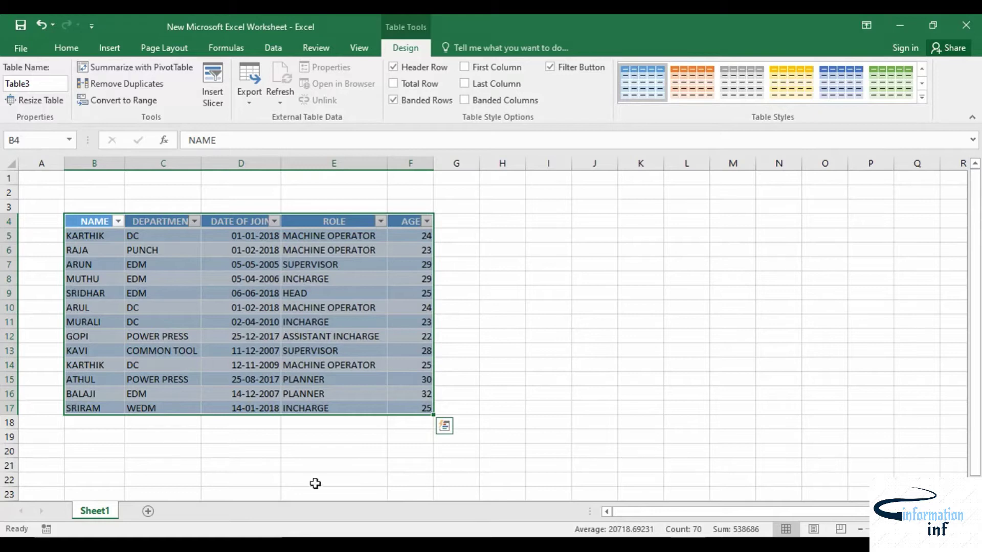
{"action": "left_click", "coordinate": [611, 276]}
{"action": "left_click_drag", "start_coordinate": [282, 164], "coordinate": [310, 163]}
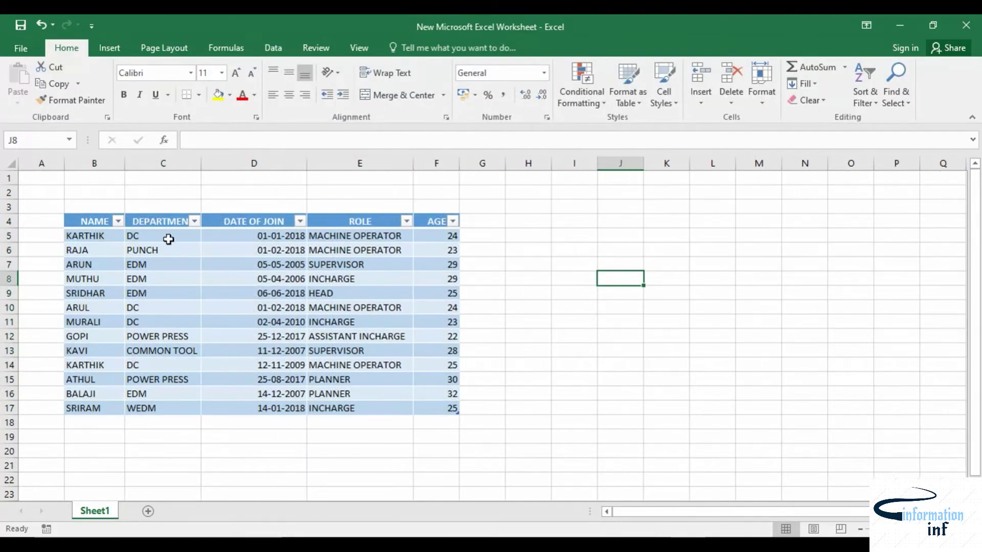
View the NAME column's sort and filter options without changing them
{"action": "left_click", "coordinate": [118, 221]}
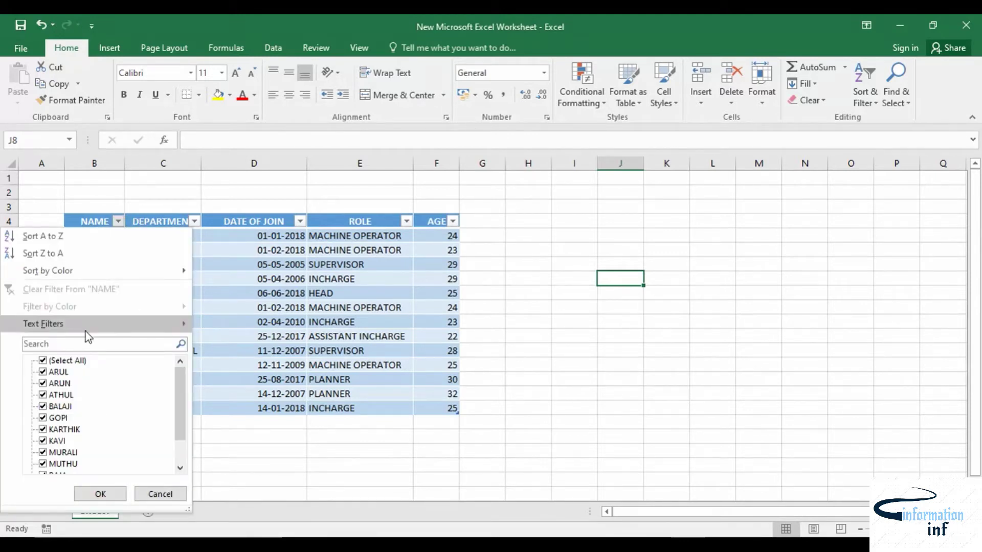
{"action": "left_click", "coordinate": [164, 491]}
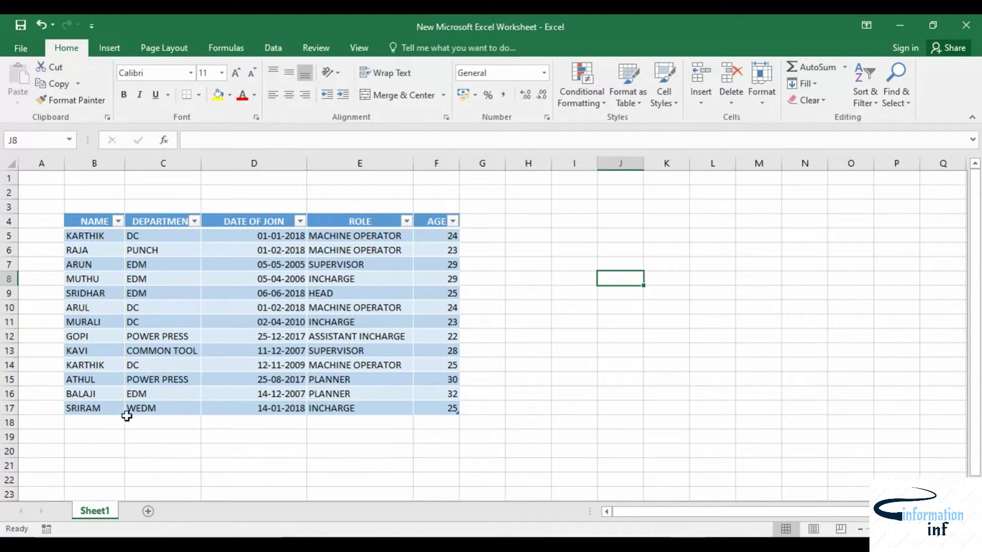
Turn the table's header row off and back on
{"action": "left_click", "coordinate": [154, 251]}
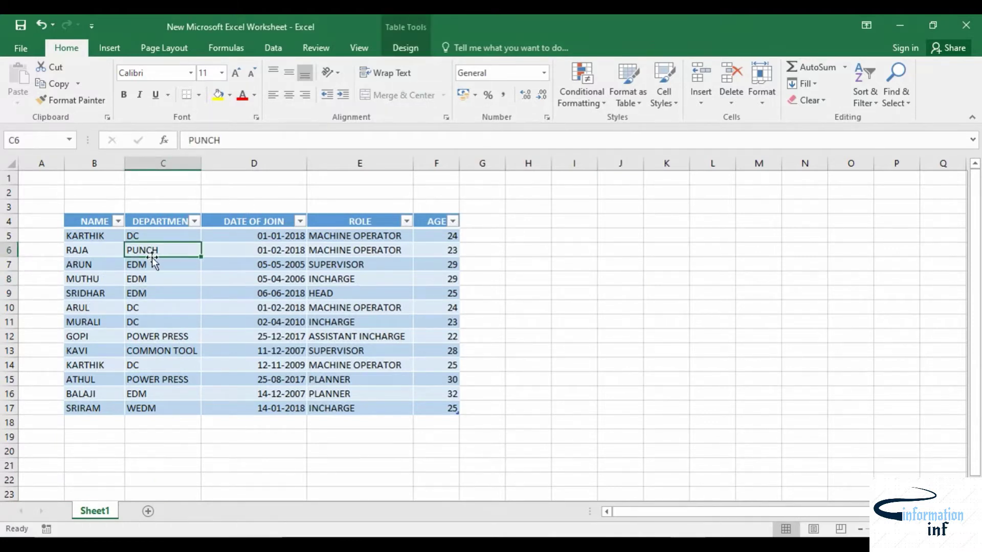
{"action": "left_click", "coordinate": [403, 47]}
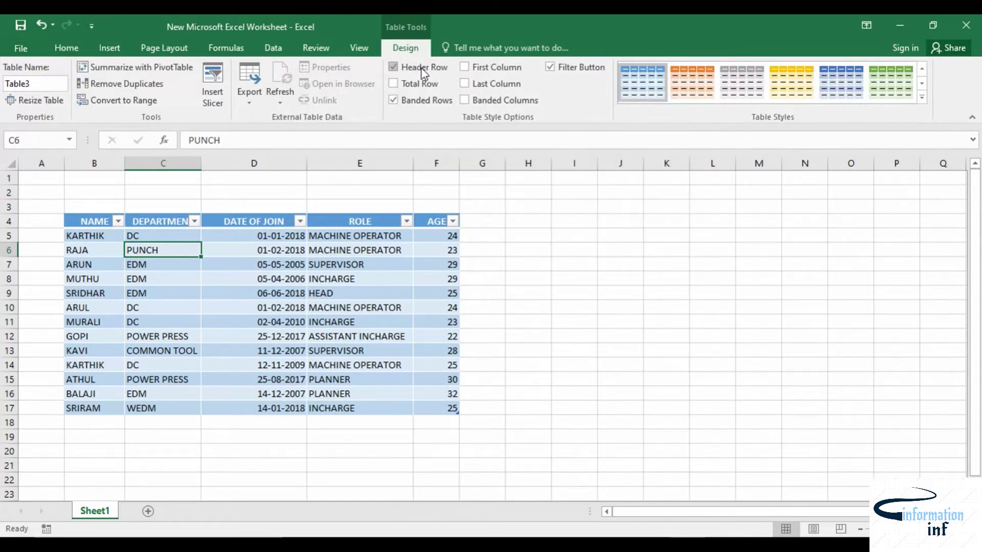
{"action": "left_click", "coordinate": [393, 67]}
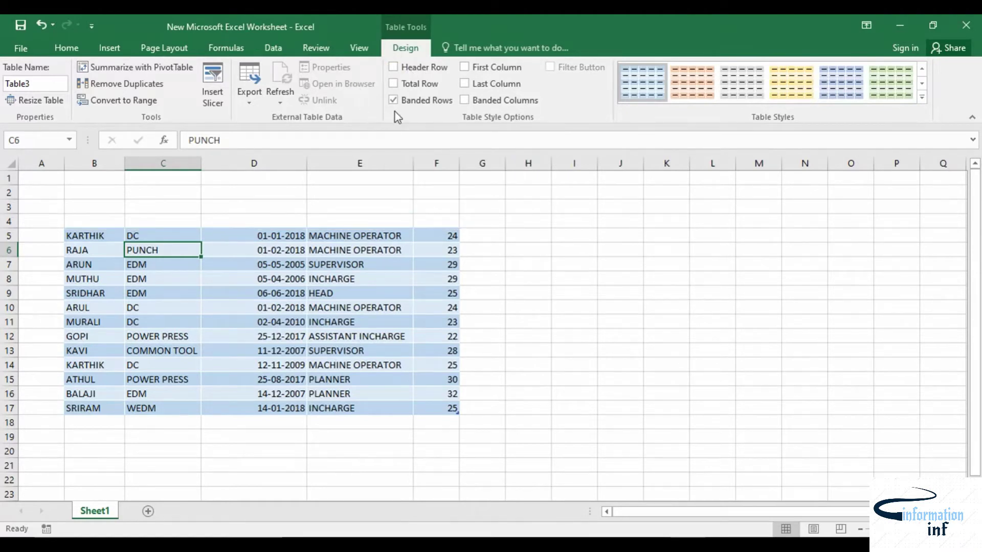
{"action": "left_click", "coordinate": [392, 68]}
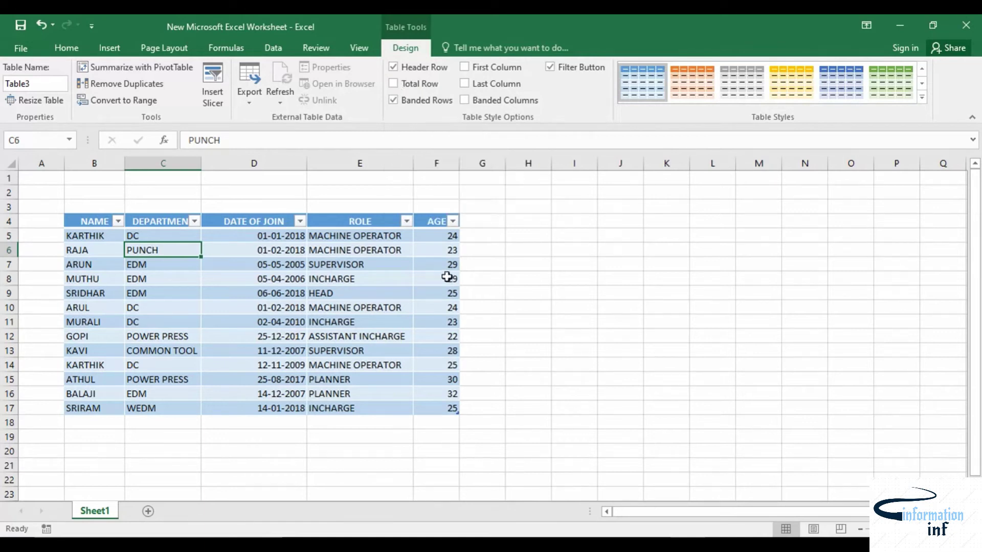
Add a total row to the table and set its AGE calculation to Average
{"action": "left_click", "coordinate": [392, 84]}
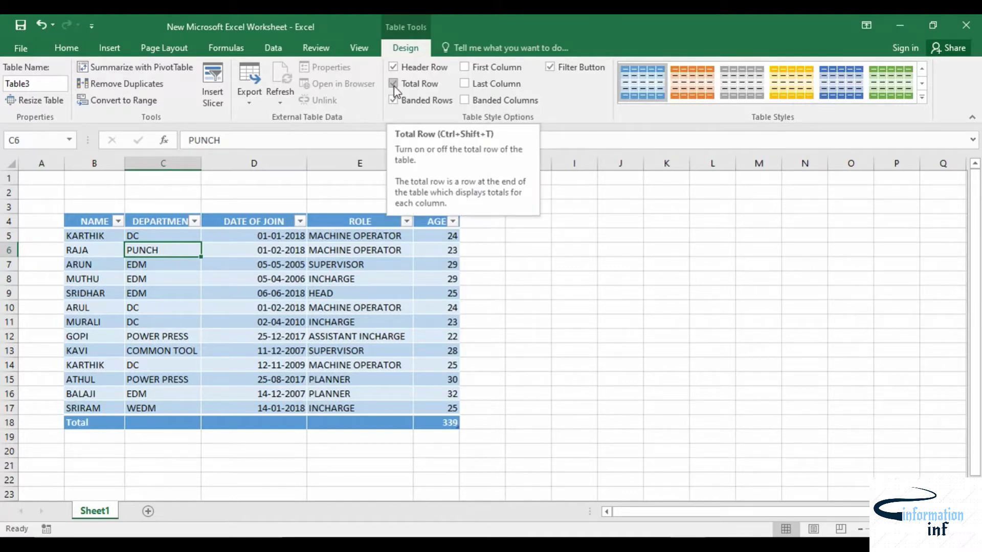
{"action": "left_click", "coordinate": [485, 422]}
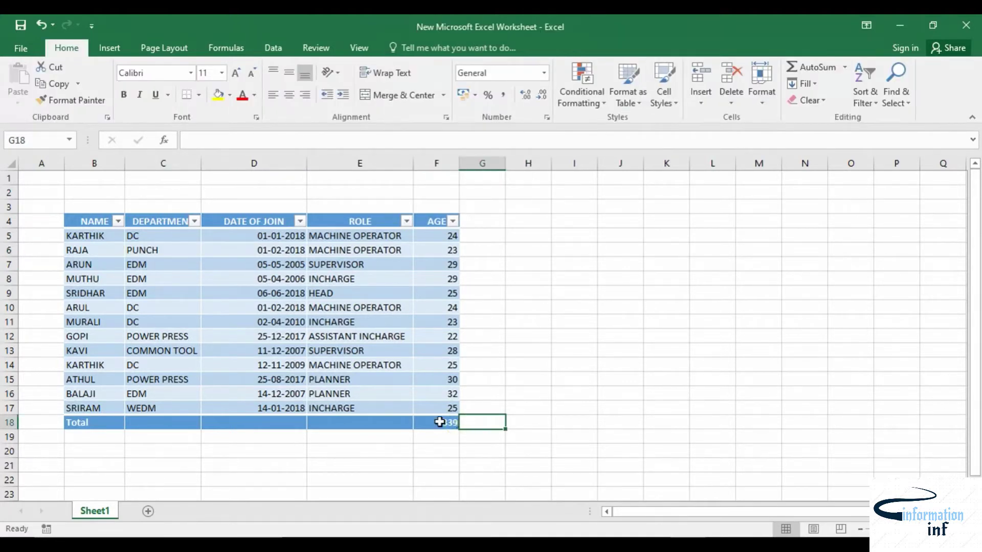
{"action": "left_click", "coordinate": [440, 421]}
{"action": "left_click", "coordinate": [465, 423]}
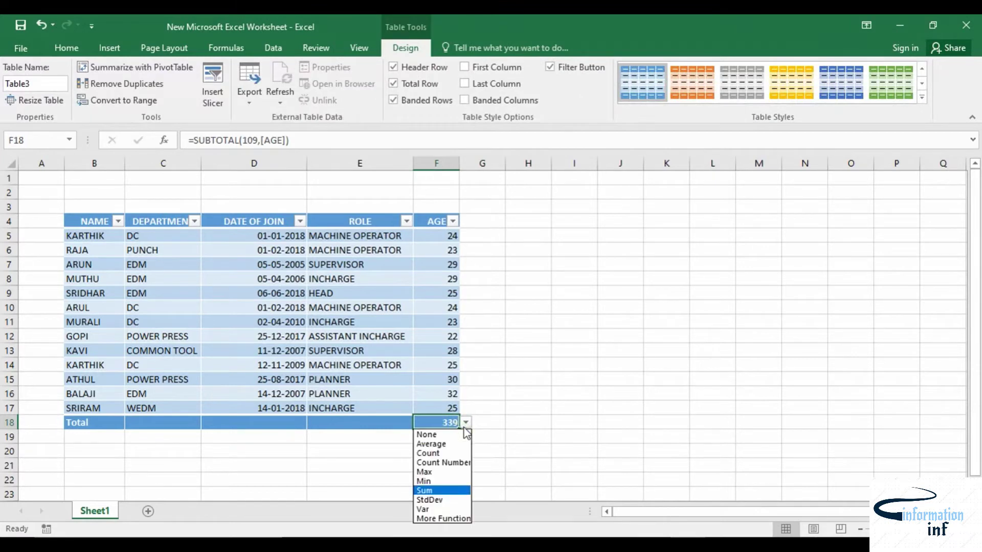
{"action": "left_click", "coordinate": [431, 444]}
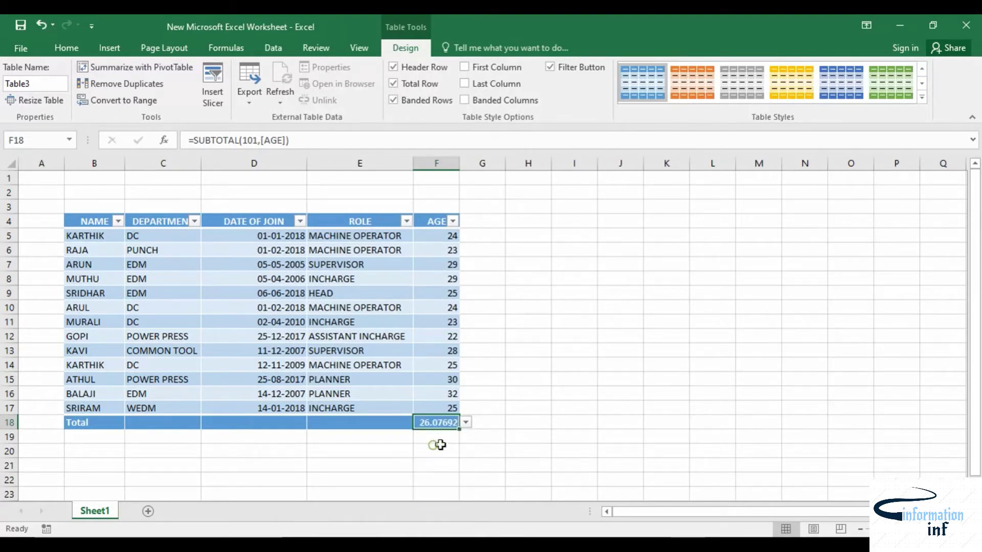
{"action": "left_click", "coordinate": [483, 451]}
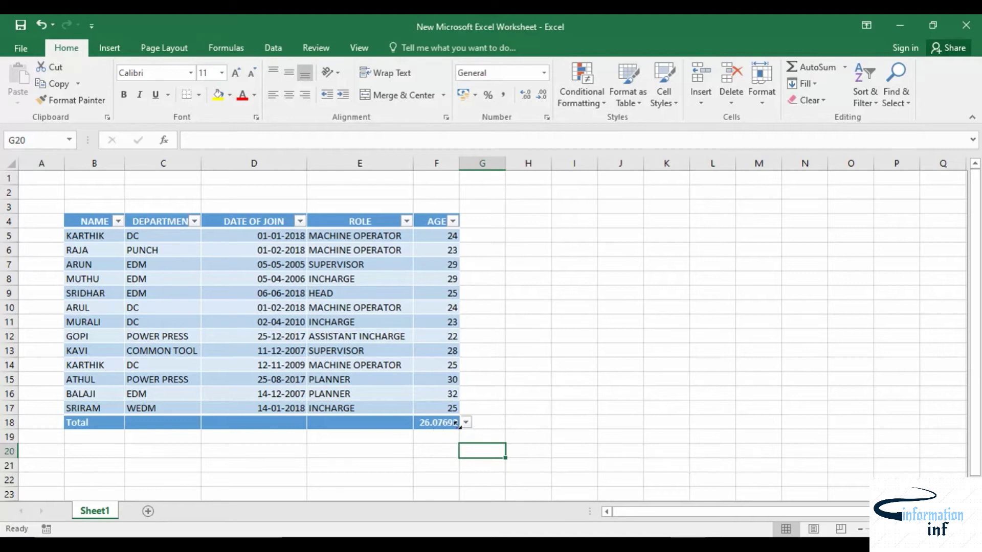
Remove the table's total row, and turn banded rows off and back on
{"action": "left_click", "coordinate": [407, 378]}
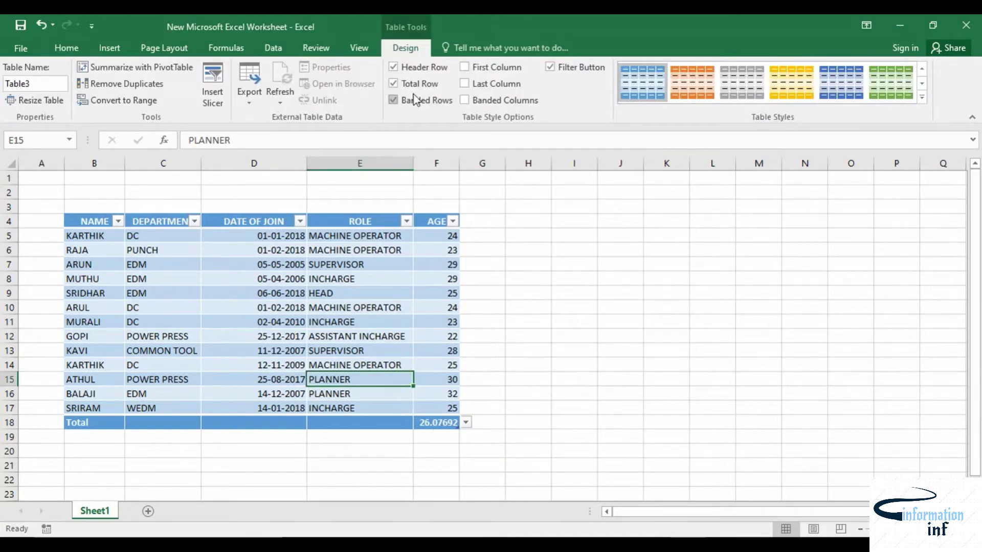
{"action": "left_click", "coordinate": [394, 84]}
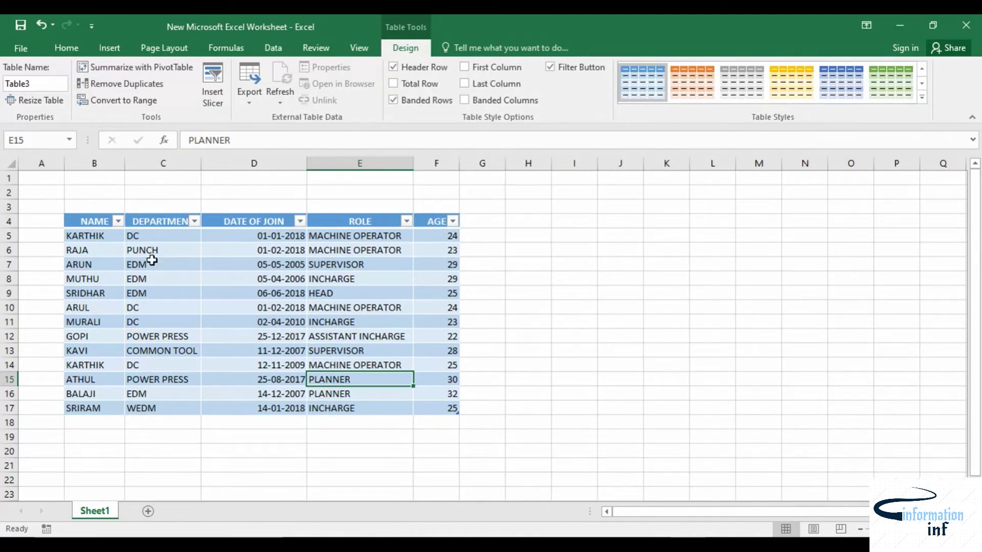
{"action": "left_click", "coordinate": [393, 100]}
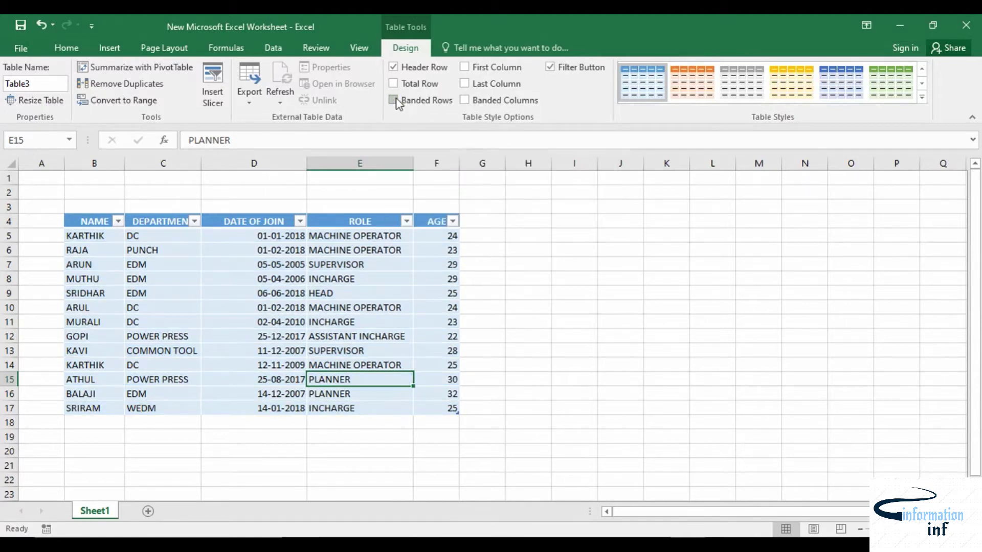
{"action": "left_click", "coordinate": [396, 99]}
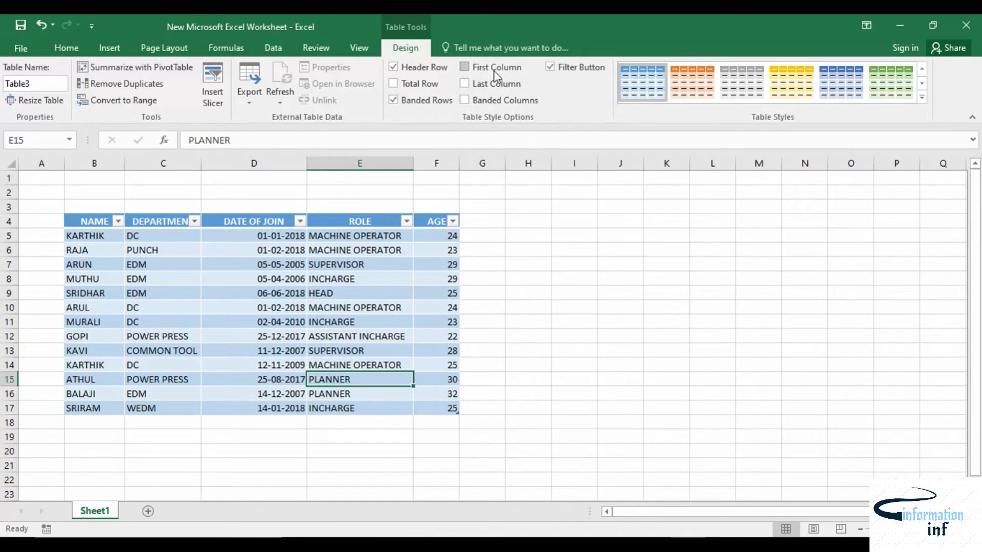
Try the First Column emphasis and the Last Column emphasis on the table, switching each off again
{"action": "left_click", "coordinate": [467, 68]}
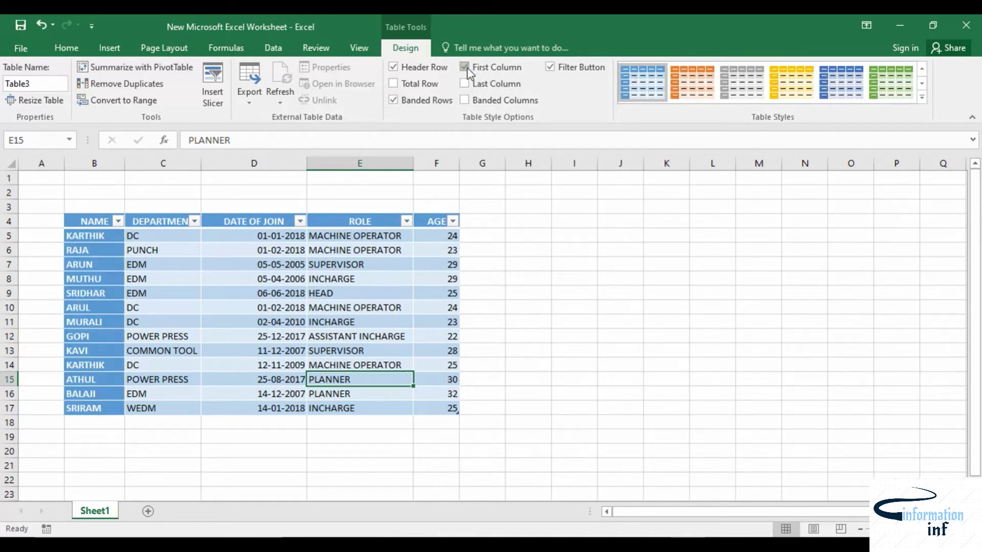
{"action": "left_click", "coordinate": [467, 68]}
{"action": "left_click", "coordinate": [464, 83]}
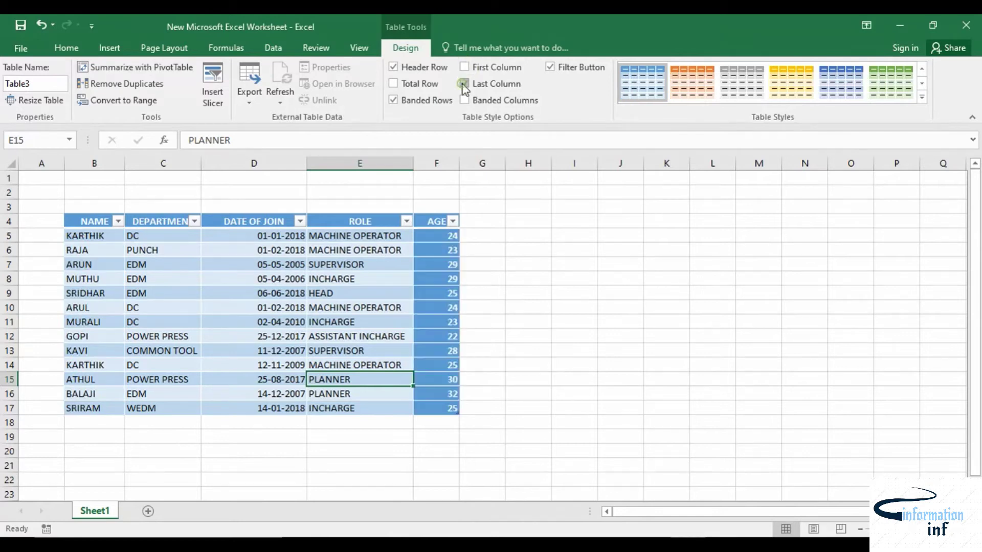
{"action": "left_click", "coordinate": [464, 84]}
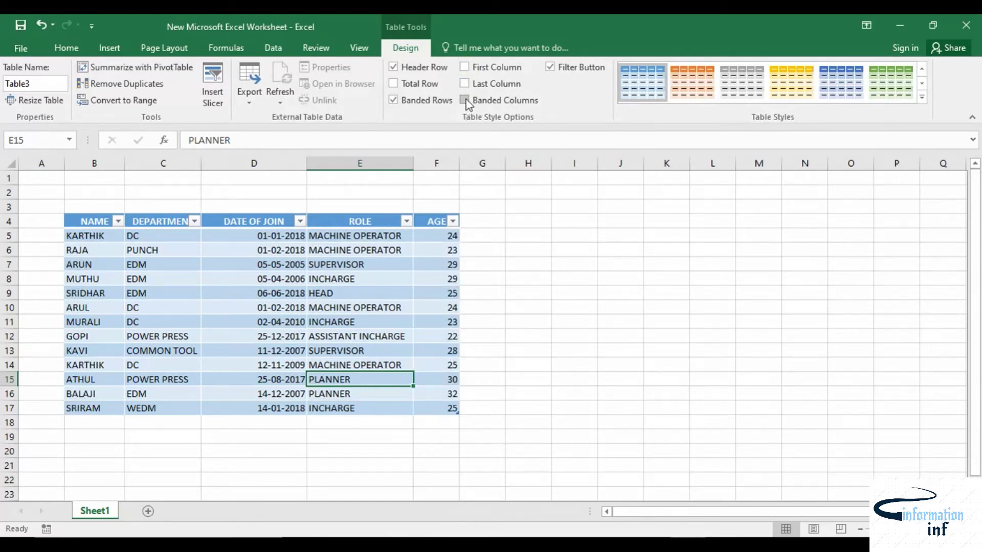
Try banded columns without banded rows on the table, and restore banded rows only
{"action": "left_click", "coordinate": [465, 100]}
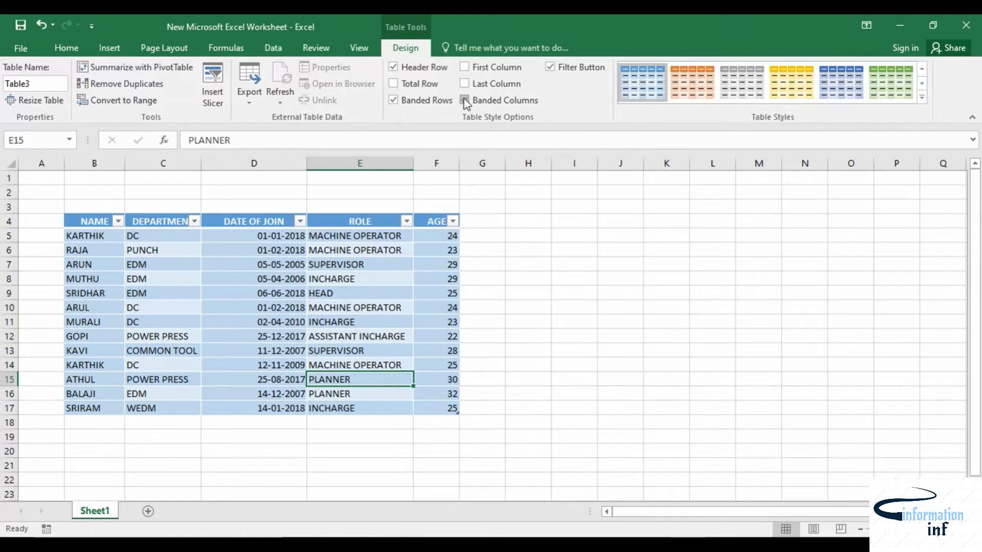
{"action": "left_click", "coordinate": [393, 101]}
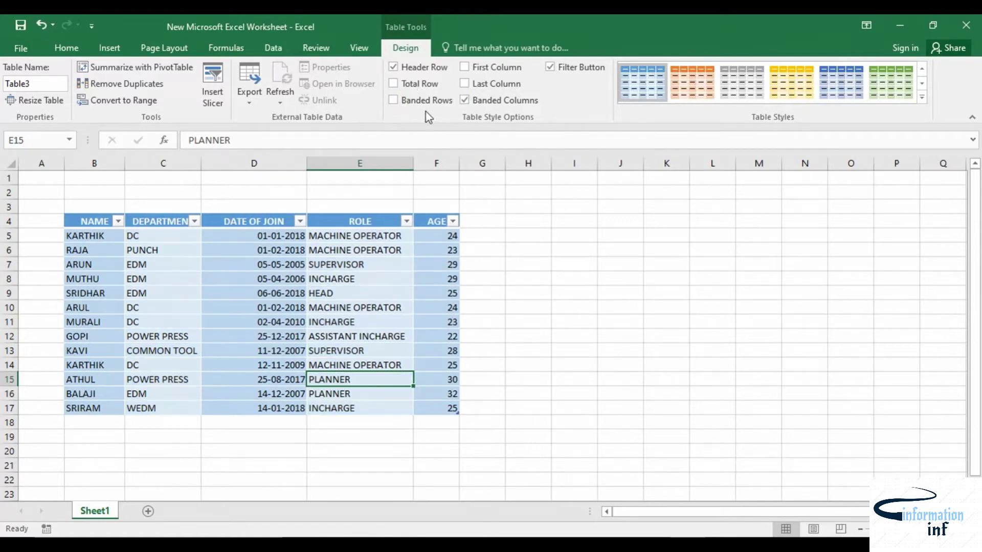
{"action": "left_click", "coordinate": [396, 100]}
{"action": "left_click", "coordinate": [465, 101]}
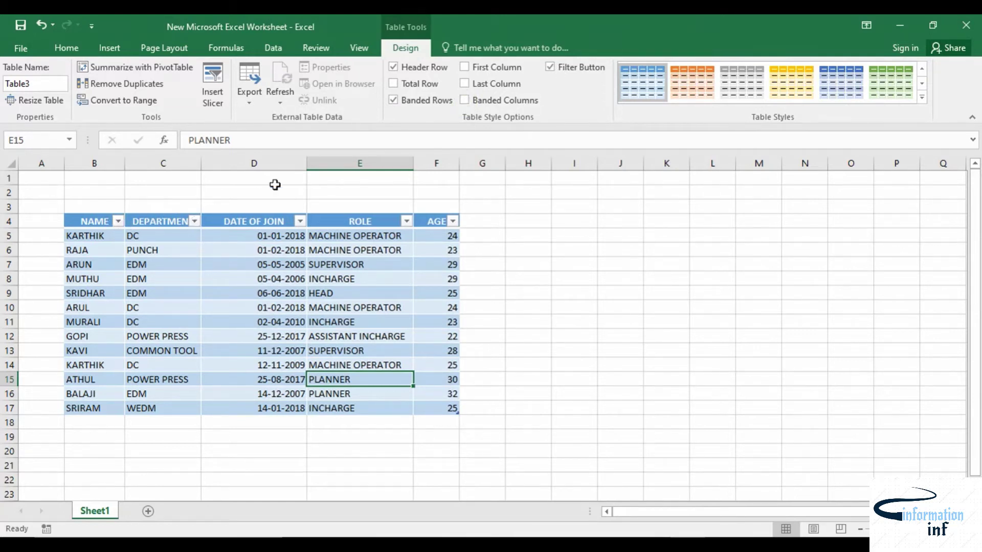
Hide the filter buttons in the table's header and show them again
{"action": "left_click", "coordinate": [550, 68]}
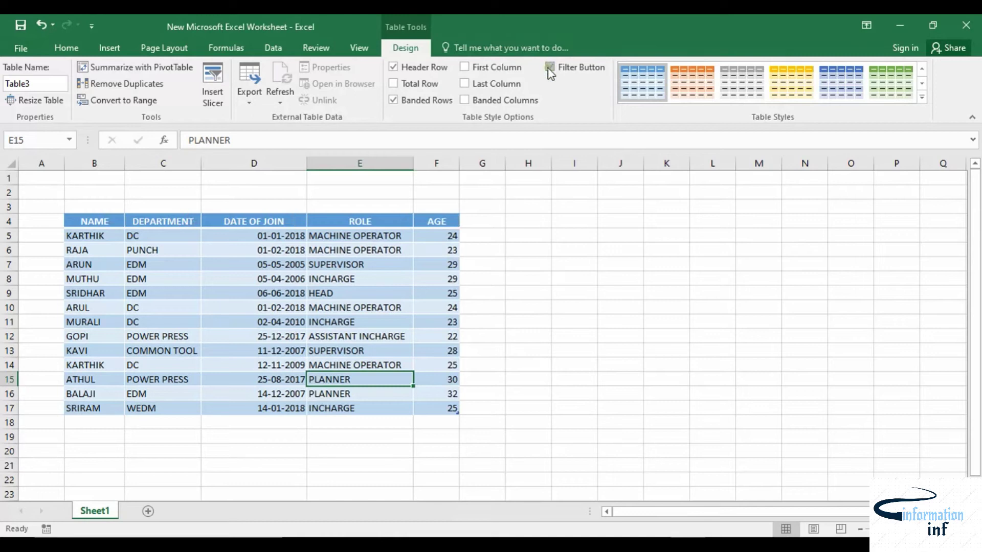
{"action": "left_click", "coordinate": [549, 68]}
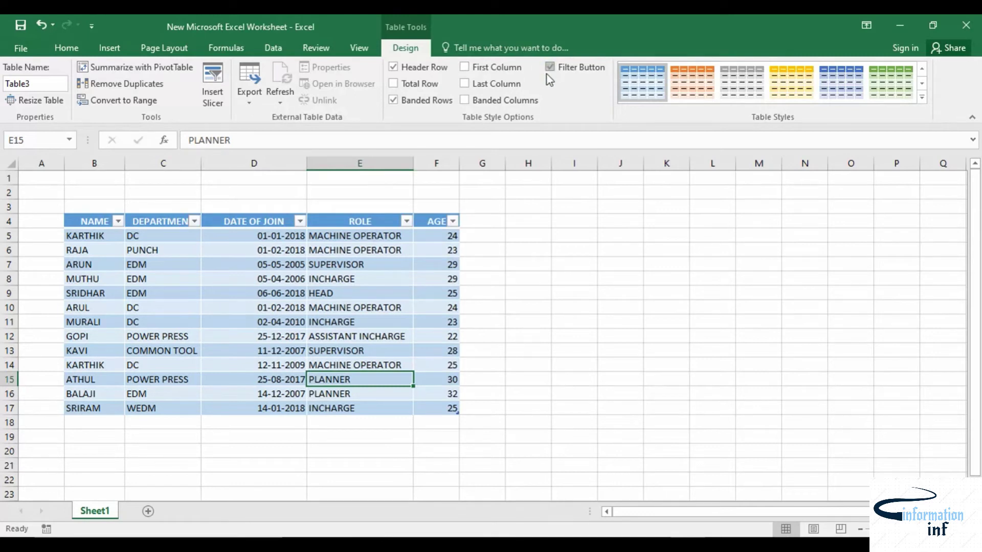
Sort the table by the NAME column from A to Z
{"action": "left_click", "coordinate": [118, 221]}
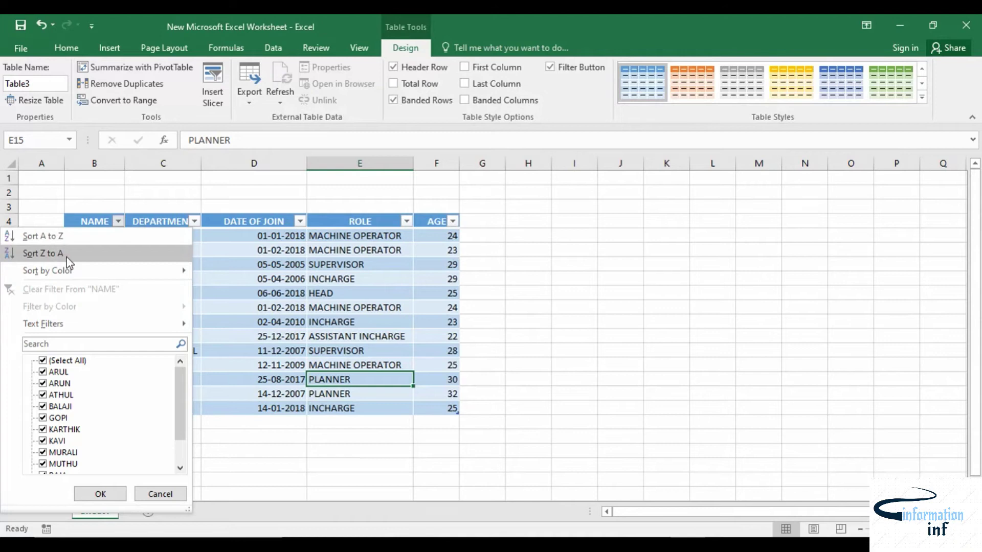
{"action": "left_click", "coordinate": [56, 238]}
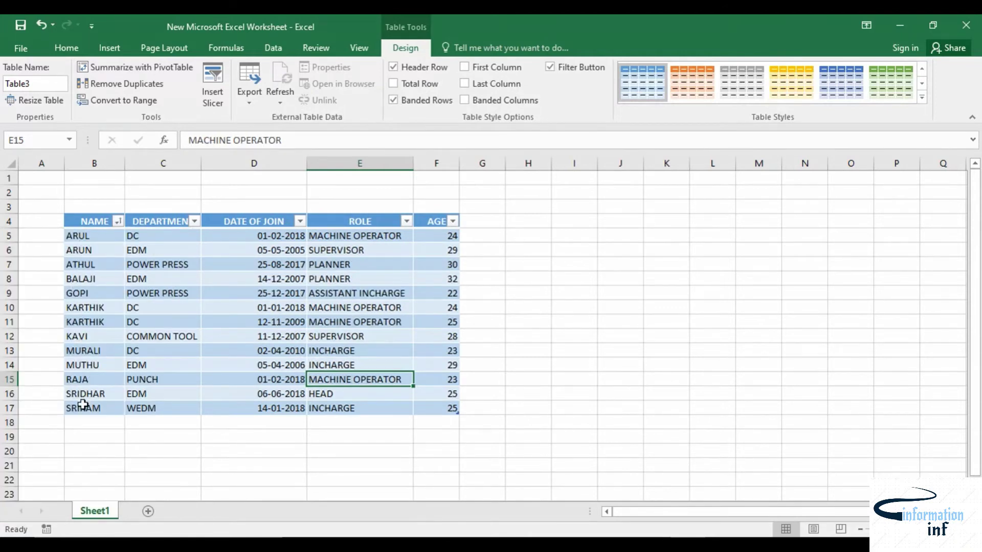
Filter the NAME column to exclude the first three names in the list
{"action": "left_click", "coordinate": [118, 224]}
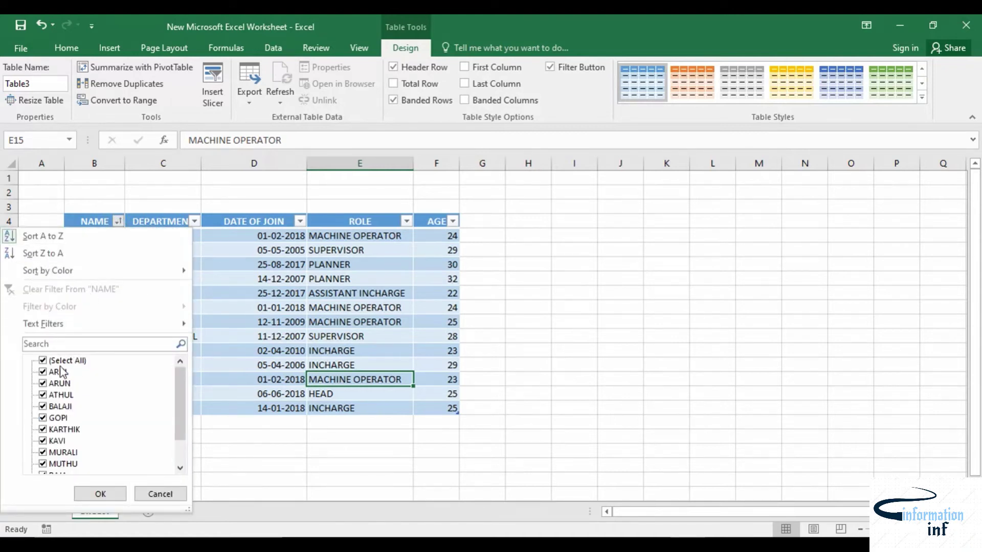
{"action": "scroll", "coordinate": [85, 381], "scroll_direction": "down", "scroll_amount": 2}
{"action": "scroll", "coordinate": [92, 393], "scroll_direction": "up", "scroll_amount": 2}
{"action": "left_click", "coordinate": [43, 371]}
{"action": "left_click", "coordinate": [43, 383]}
{"action": "left_click", "coordinate": [43, 394]}
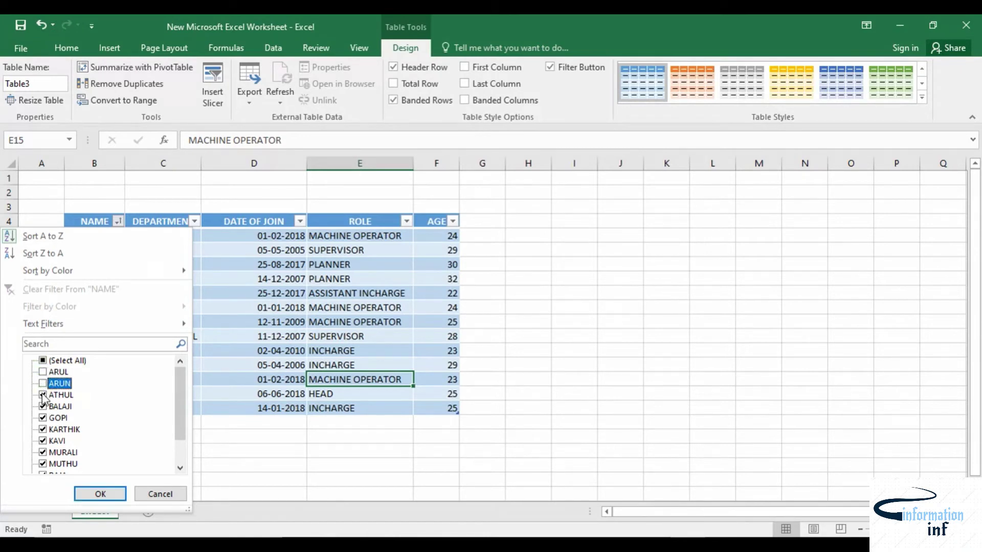
{"action": "left_click", "coordinate": [98, 494]}
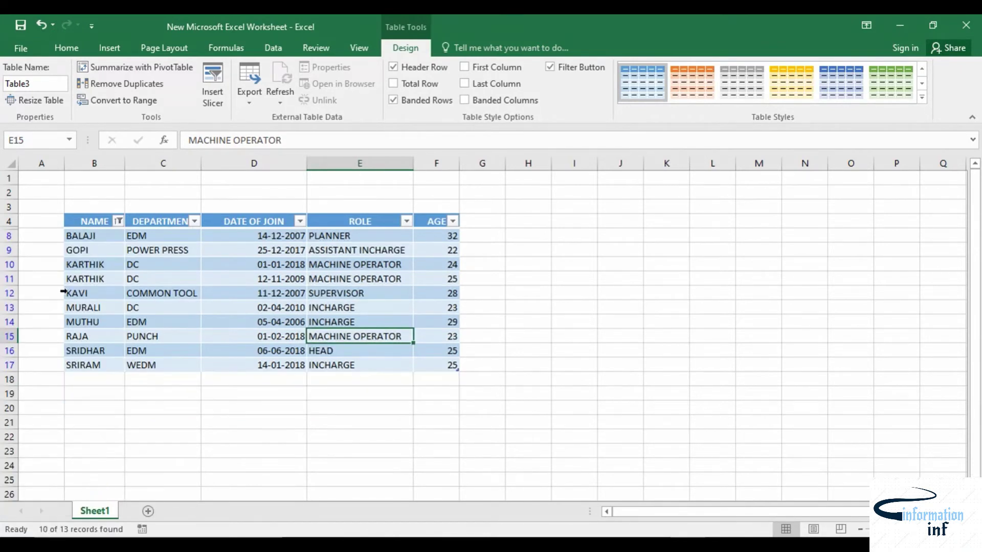
Select all names again in the NAME column's filter so every table row is shown
{"action": "left_click", "coordinate": [118, 221]}
{"action": "left_click", "coordinate": [43, 372]}
{"action": "left_click", "coordinate": [43, 360]}
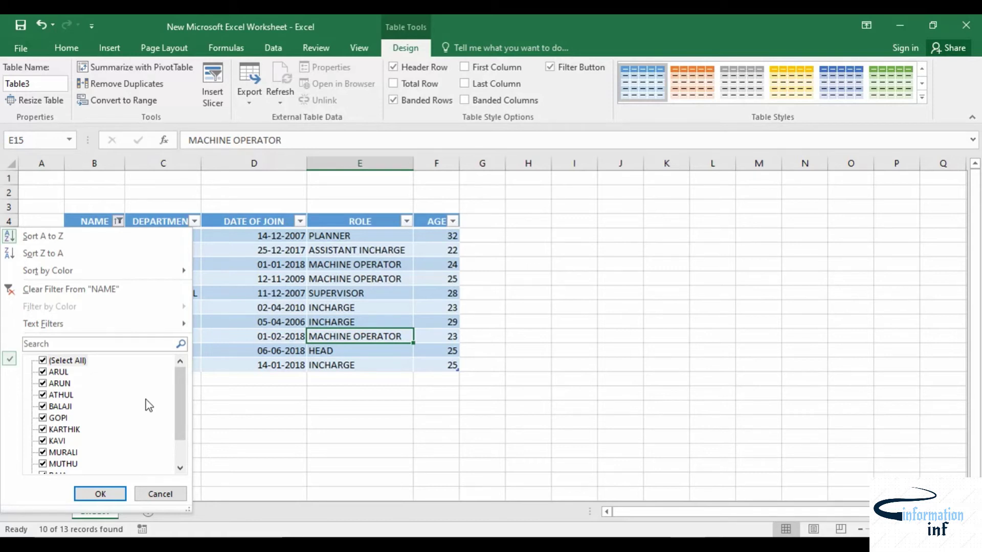
{"action": "left_click", "coordinate": [100, 493]}
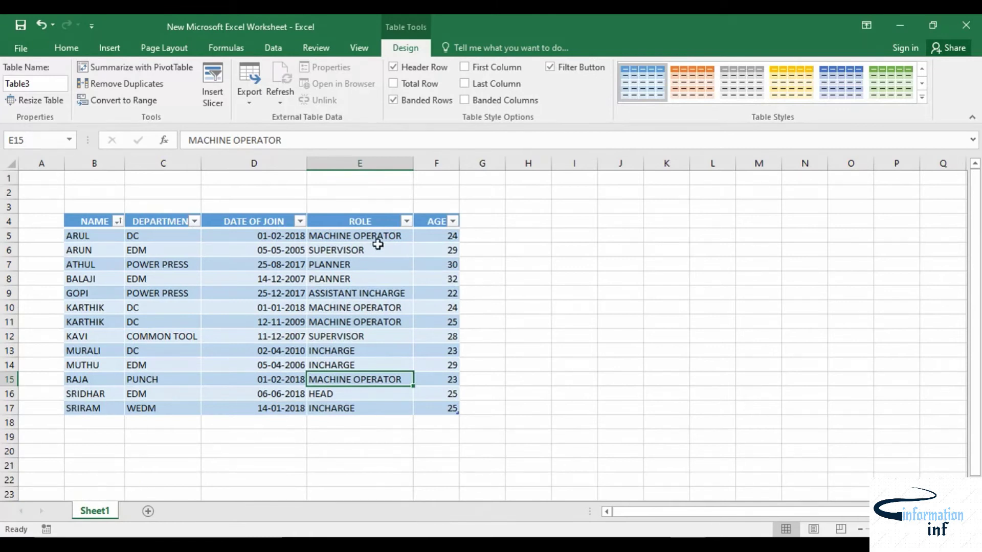
Examine the number filter options of the AGE column, the text filter options of the DEPARTMENT column and the table's name setting
{"action": "left_click", "coordinate": [453, 221]}
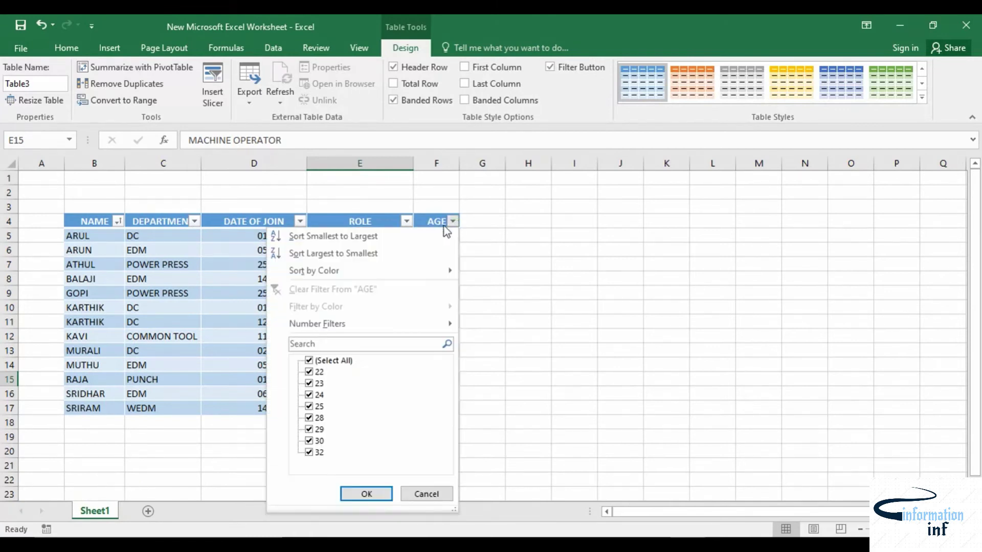
{"action": "mouse_move", "coordinate": [349, 329]}
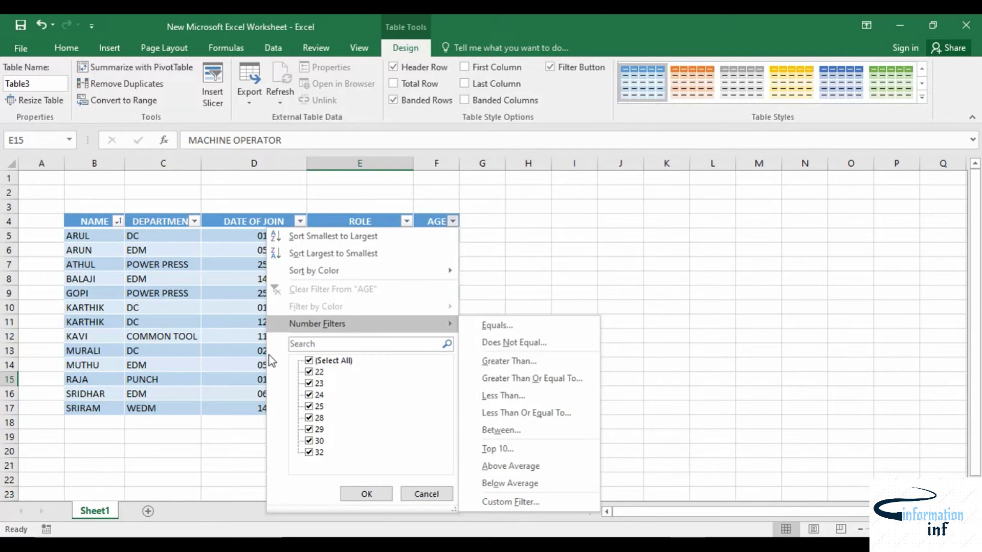
{"action": "mouse_move", "coordinate": [452, 327]}
{"action": "left_click", "coordinate": [193, 221]}
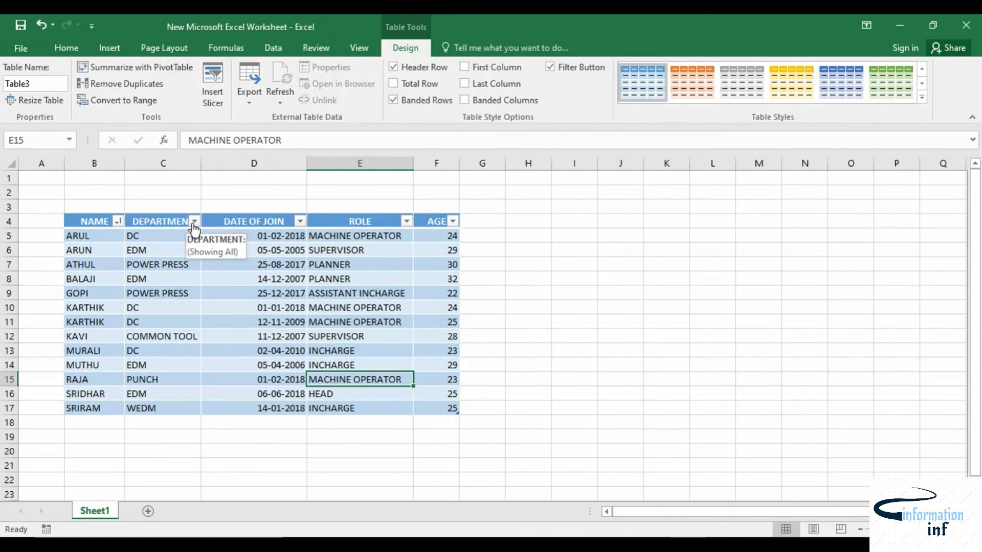
{"action": "left_click", "coordinate": [192, 221]}
{"action": "mouse_move", "coordinate": [127, 318]}
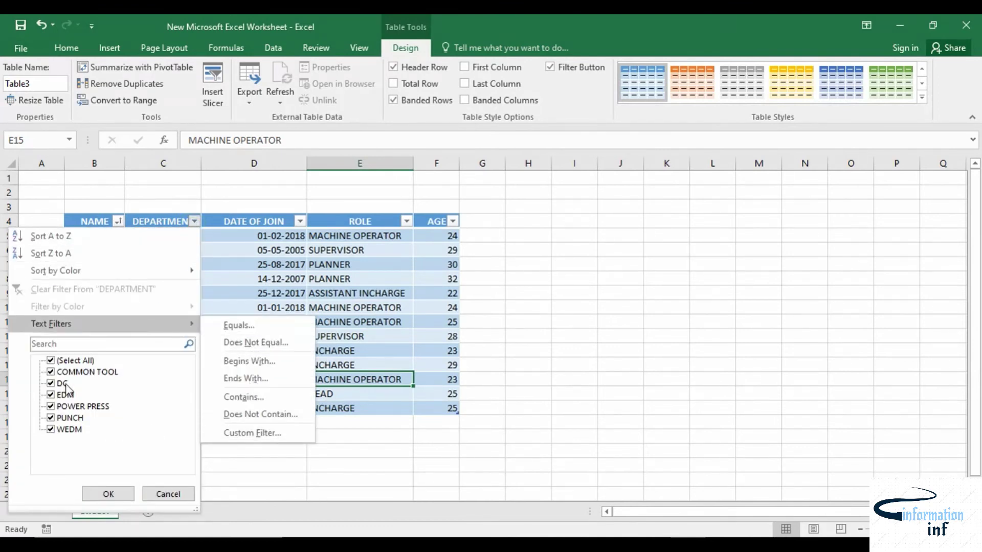
{"action": "key", "text": "Escape"}
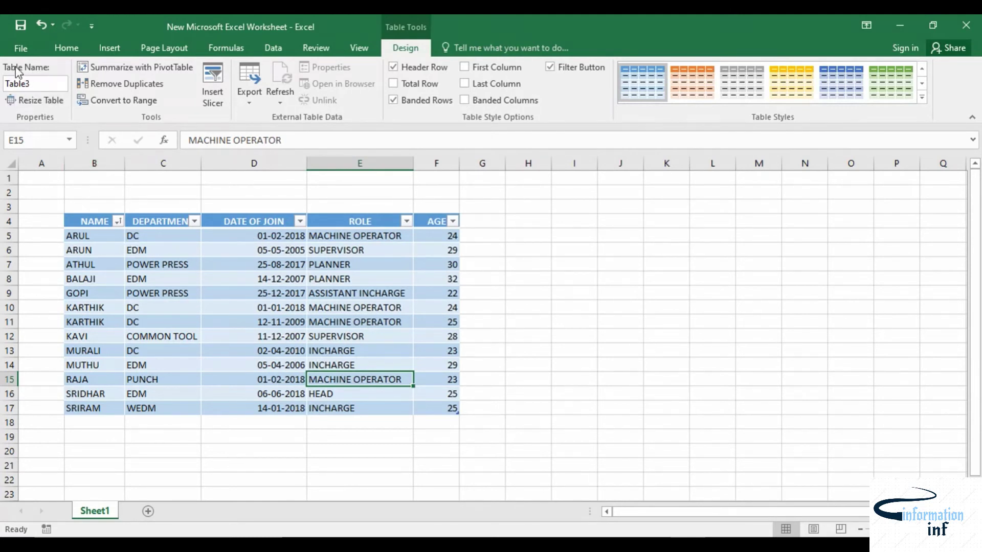
{"action": "left_click", "coordinate": [39, 87]}
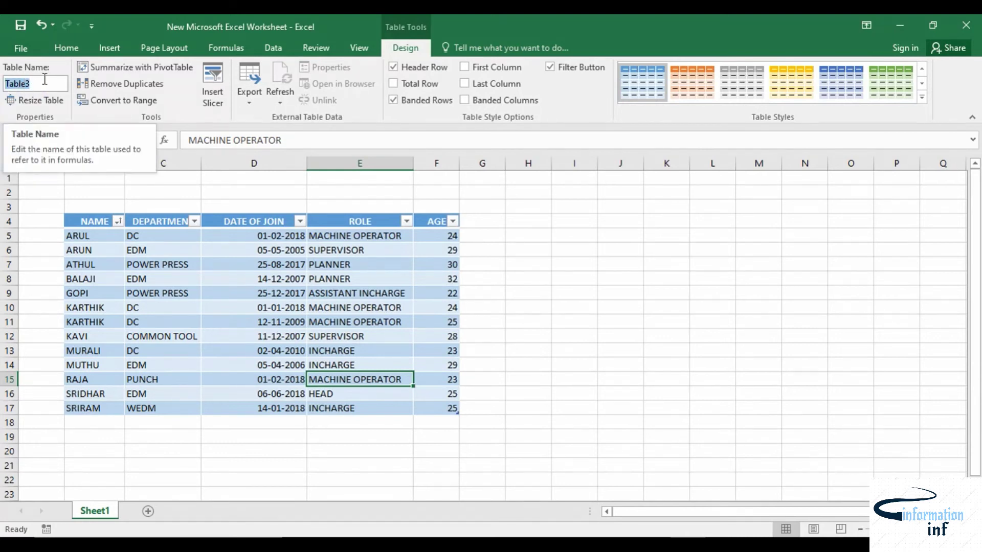
Undo the employee list's sorting, filtering and table formatting back to a plain, unformatted range
{"action": "left_click", "coordinate": [567, 285]}
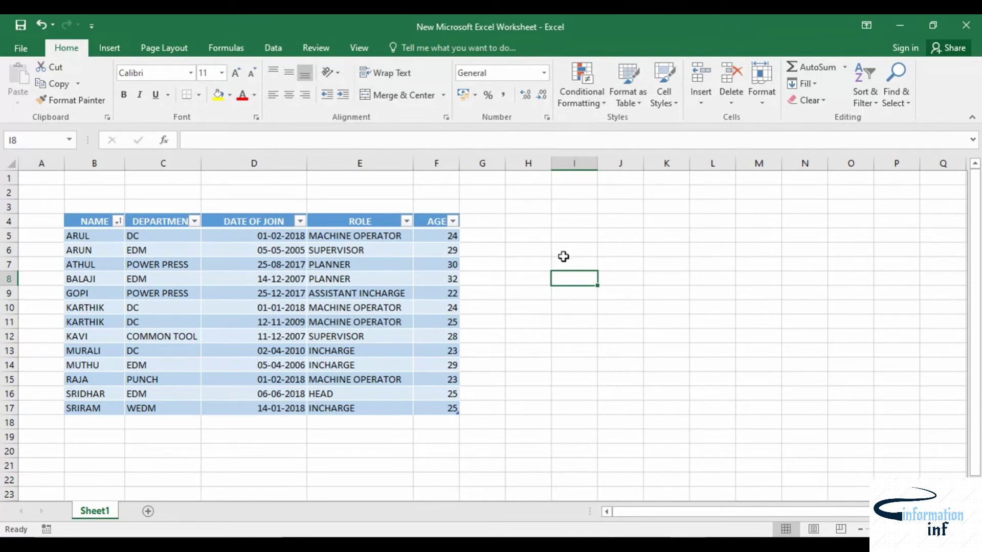
{"action": "key", "text": "ctrl+z"}
{"action": "key", "text": "ctrl+z"}
{"action": "key", "text": "ctrl+z"}
{"action": "key", "text": "ctrl+z"}
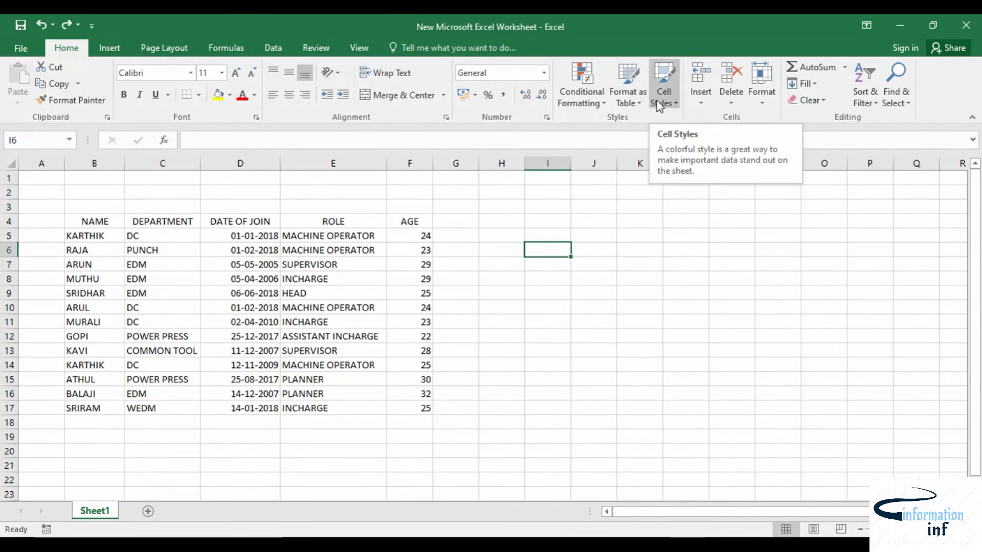
Apply the Good cell style to the SUPERVISOR cell E7
{"action": "left_click", "coordinate": [309, 265]}
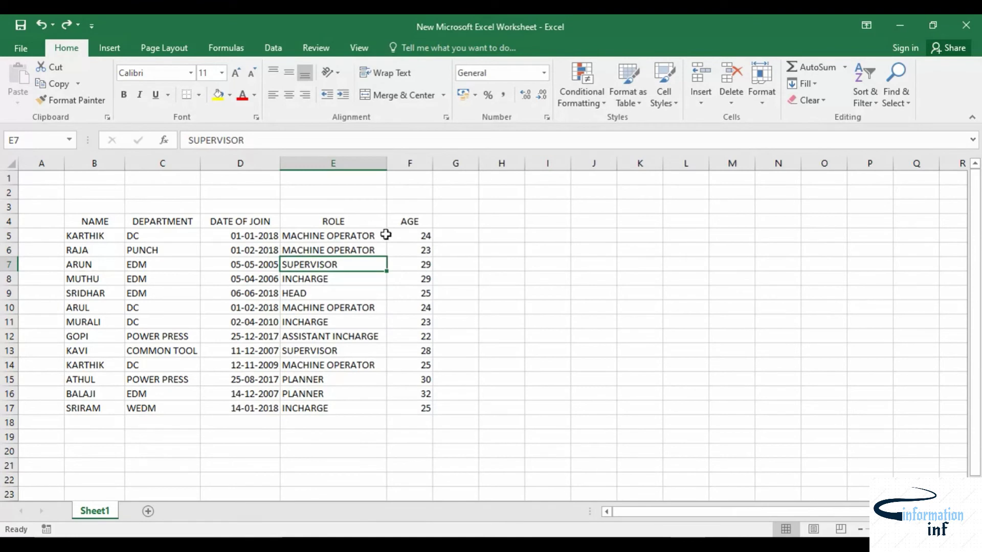
{"action": "left_click", "coordinate": [673, 105]}
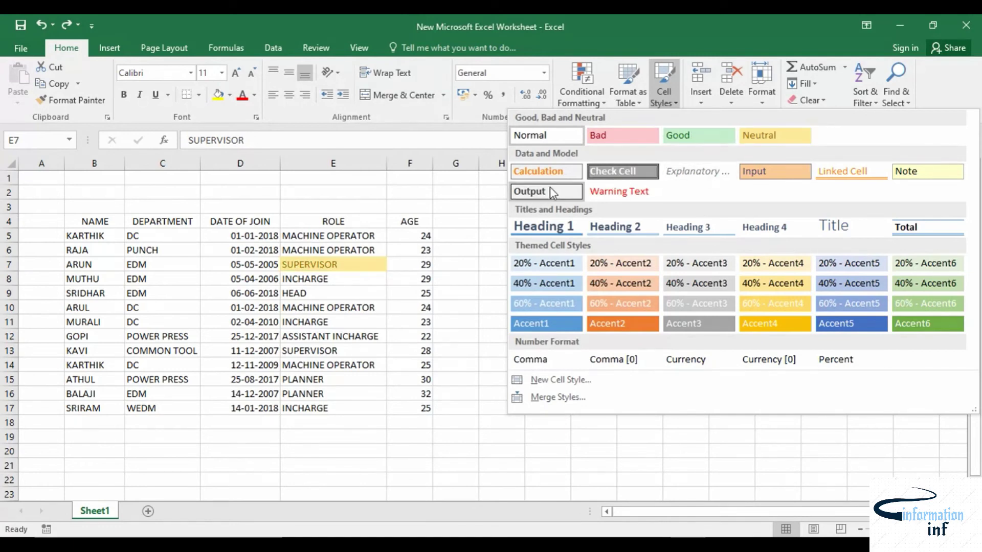
{"action": "left_click", "coordinate": [684, 136]}
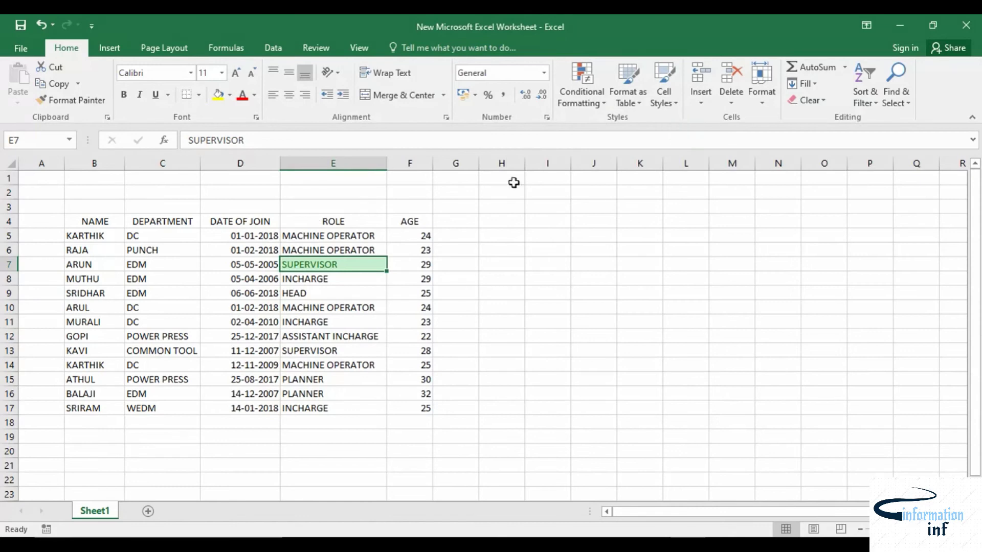
Change the style of cell E7 to 40% - Accent1
{"action": "left_click", "coordinate": [655, 106]}
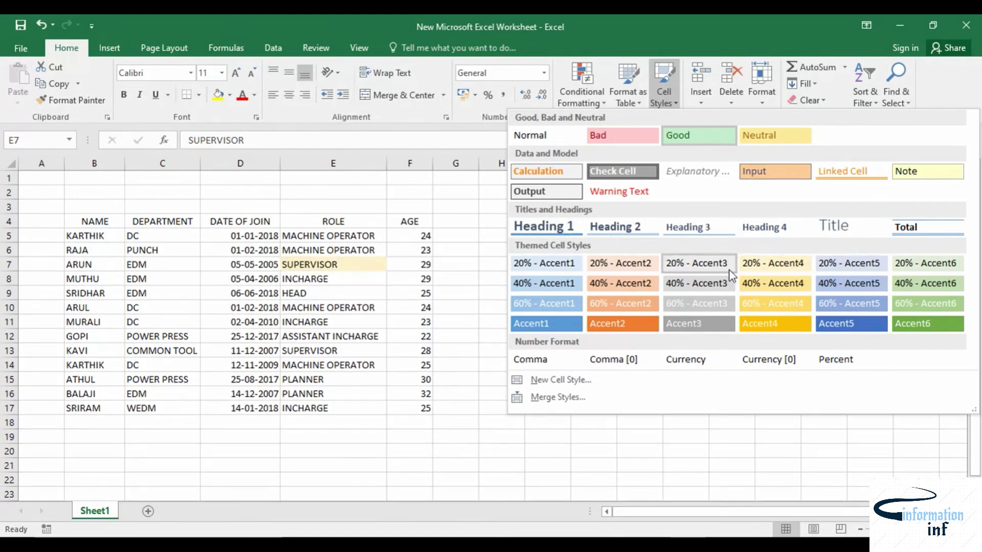
{"action": "left_click", "coordinate": [559, 287]}
{"action": "left_click", "coordinate": [504, 260]}
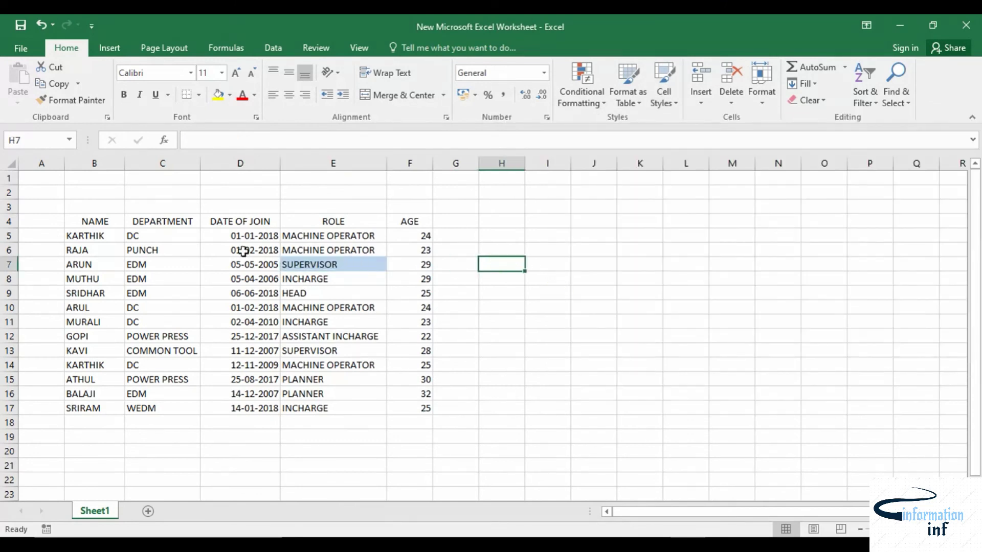
Apply the 40% - Accent2 cell style to the whole ROLE column including its header, E4:E17
{"action": "left_click_drag", "start_coordinate": [289, 227], "coordinate": [342, 408]}
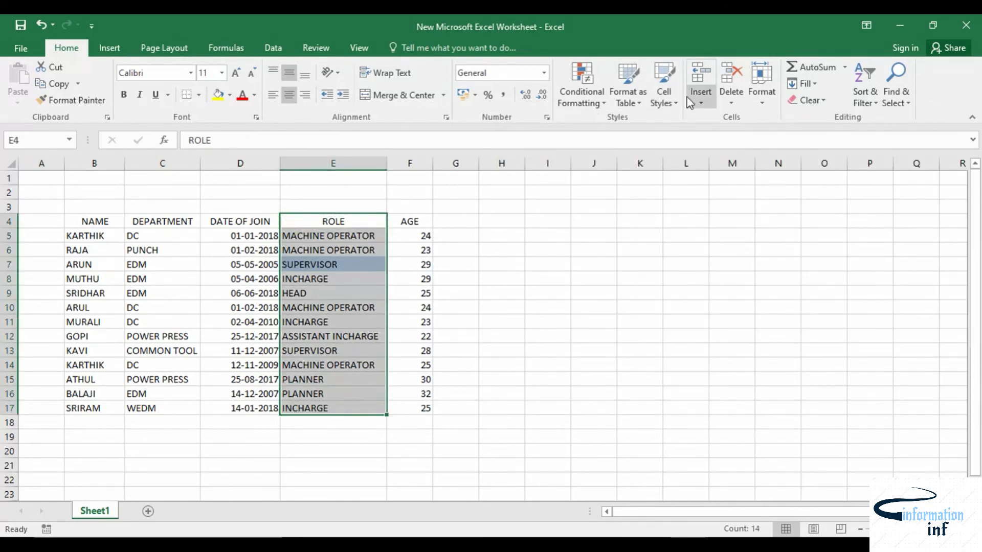
{"action": "left_click", "coordinate": [670, 94]}
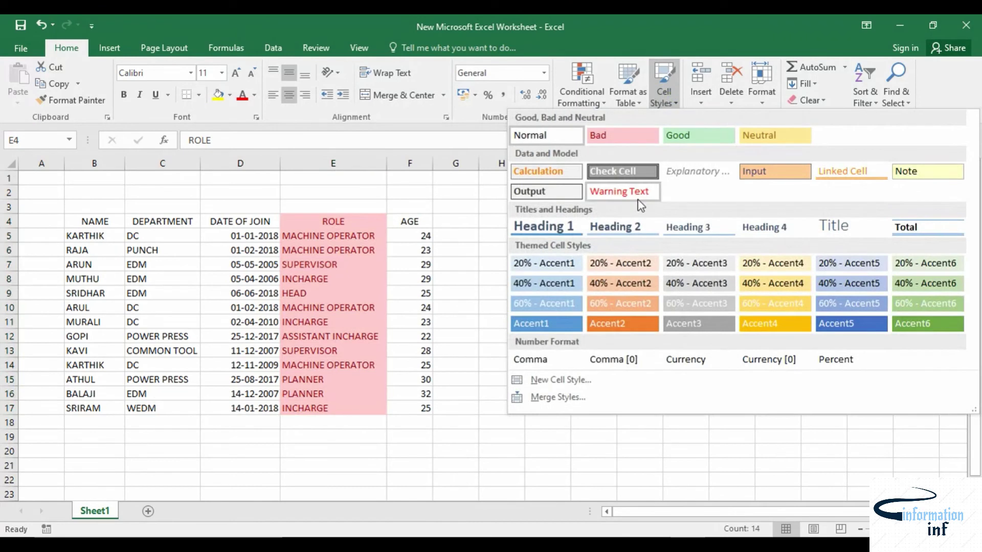
{"action": "left_click", "coordinate": [638, 280]}
{"action": "left_click", "coordinate": [728, 381]}
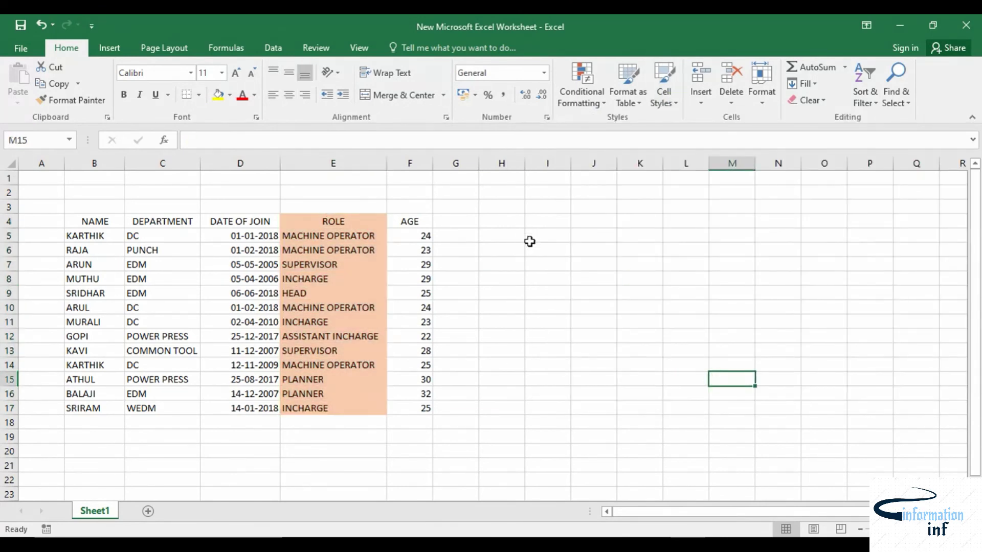
Select the AGE values in F5:F17 and examine the cell styles available for them, including the number formats
{"action": "left_click", "coordinate": [679, 98]}
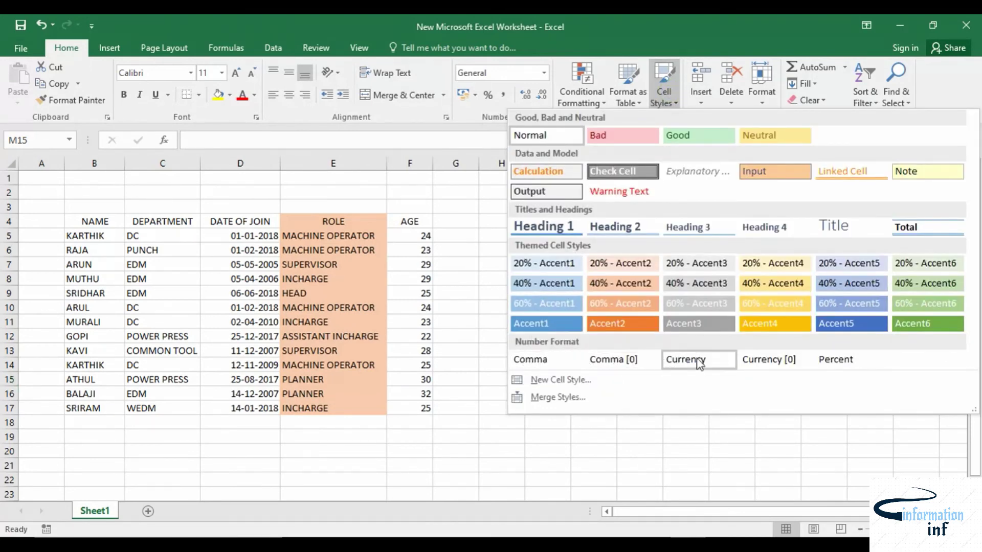
{"action": "left_click", "coordinate": [418, 235]}
{"action": "left_click_drag", "start_coordinate": [418, 235], "coordinate": [428, 407]}
{"action": "left_click", "coordinate": [671, 88]}
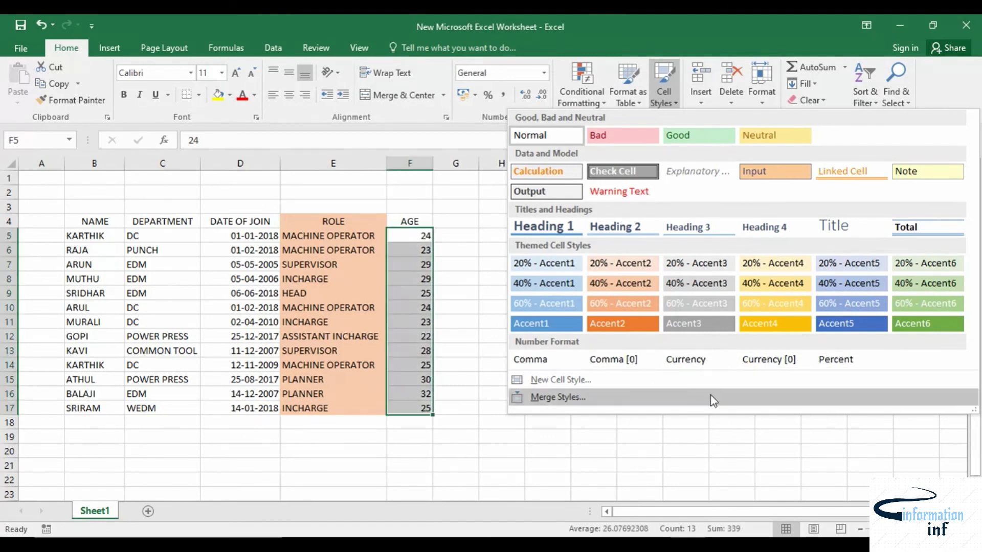
{"action": "left_click", "coordinate": [562, 437]}
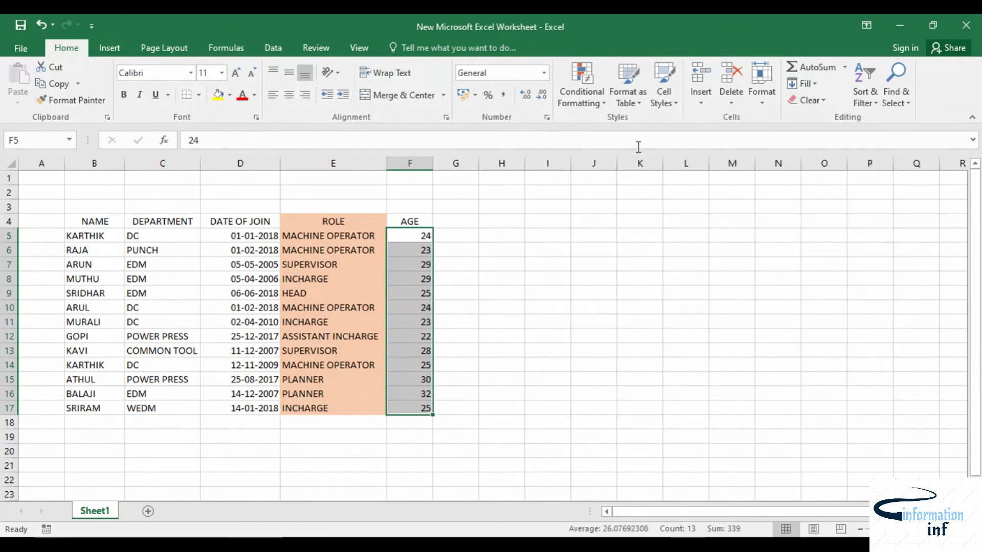
View the settings for creating a new table style and close them without creating one
{"action": "left_click", "coordinate": [631, 105]}
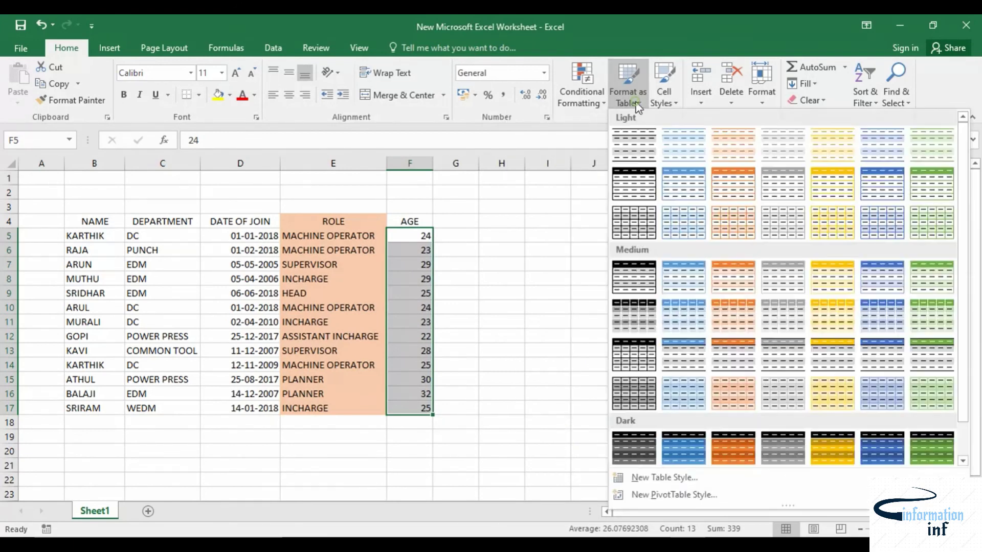
{"action": "left_click", "coordinate": [662, 478]}
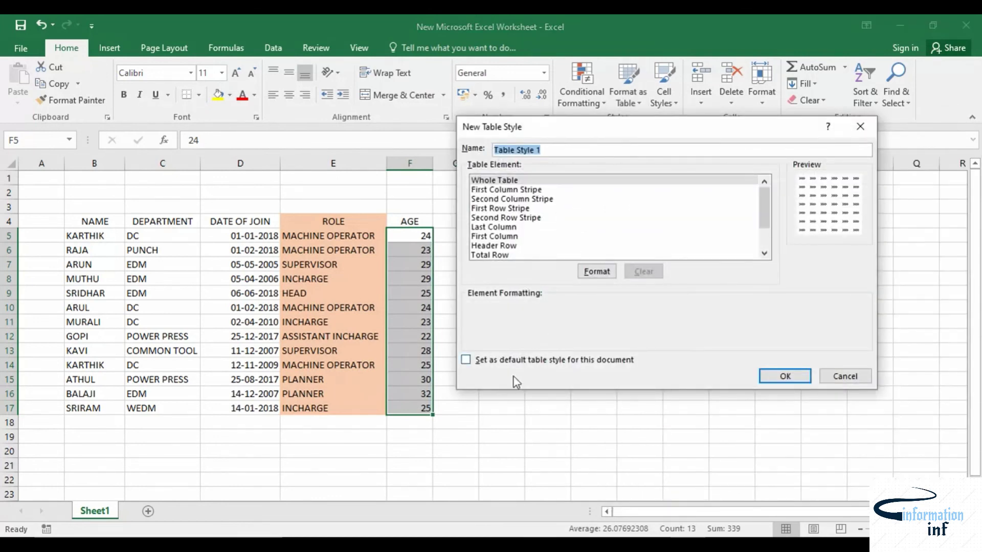
{"action": "left_click", "coordinate": [860, 126]}
View the settings for creating a new cell style and cancel without creating one
{"action": "left_click", "coordinate": [664, 94]}
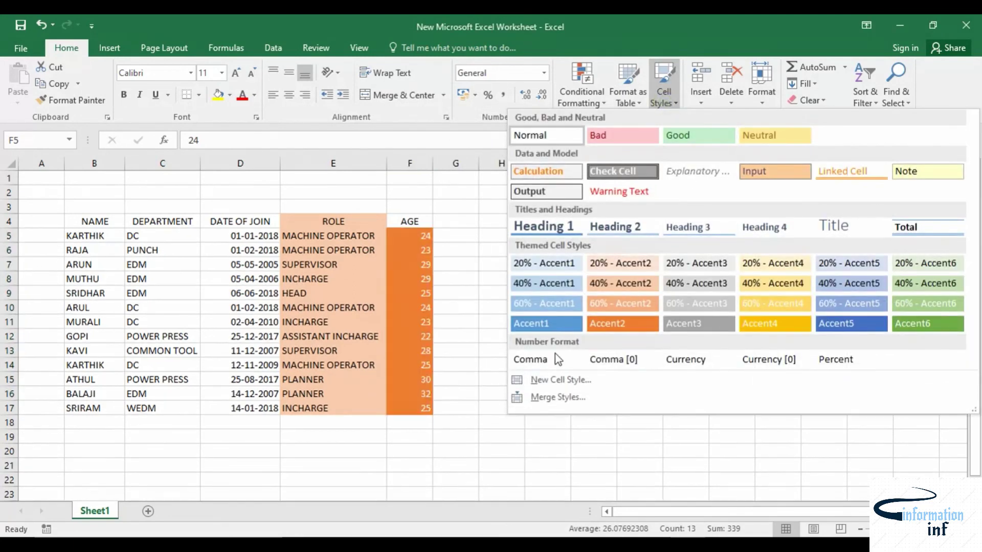
{"action": "left_click", "coordinate": [559, 380]}
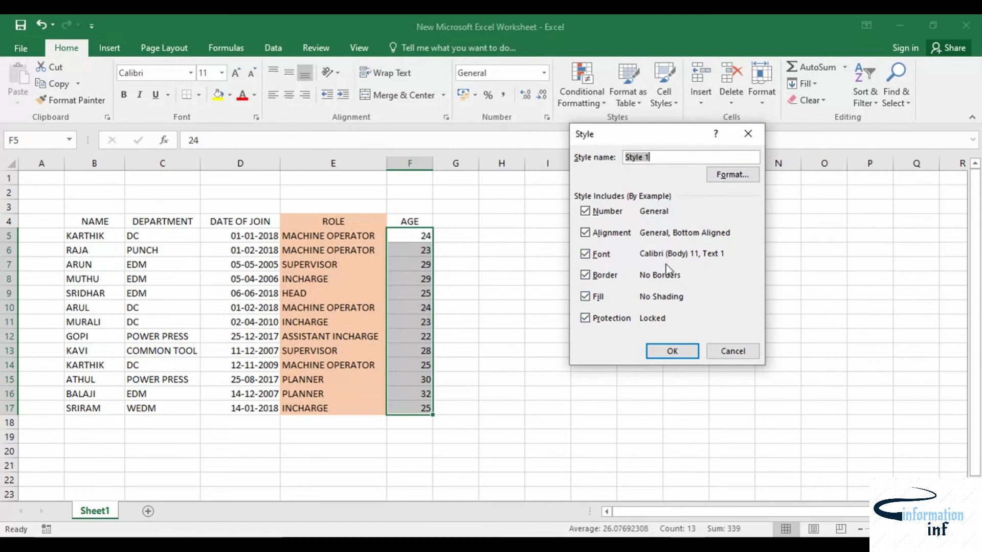
{"action": "left_click", "coordinate": [733, 351]}
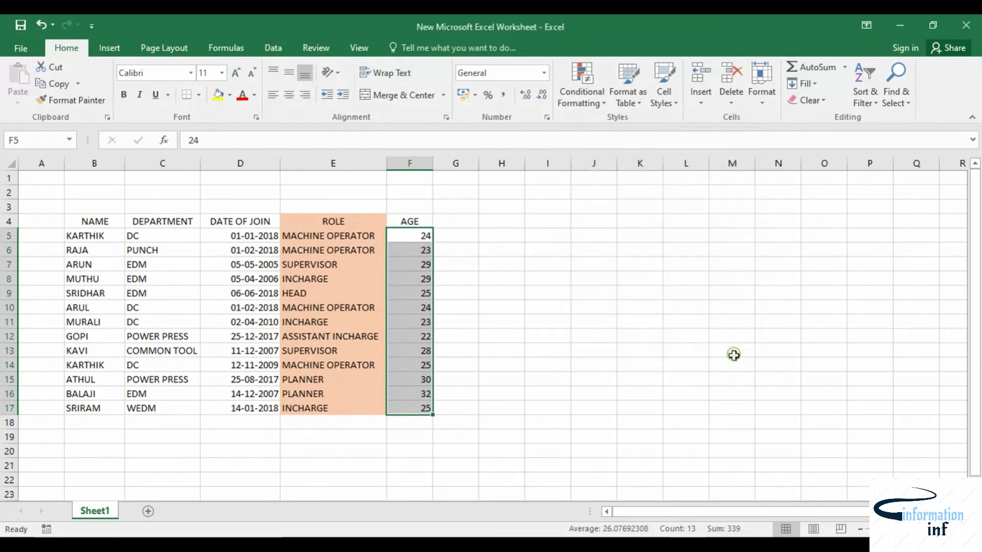
{"action": "left_click", "coordinate": [655, 545]}
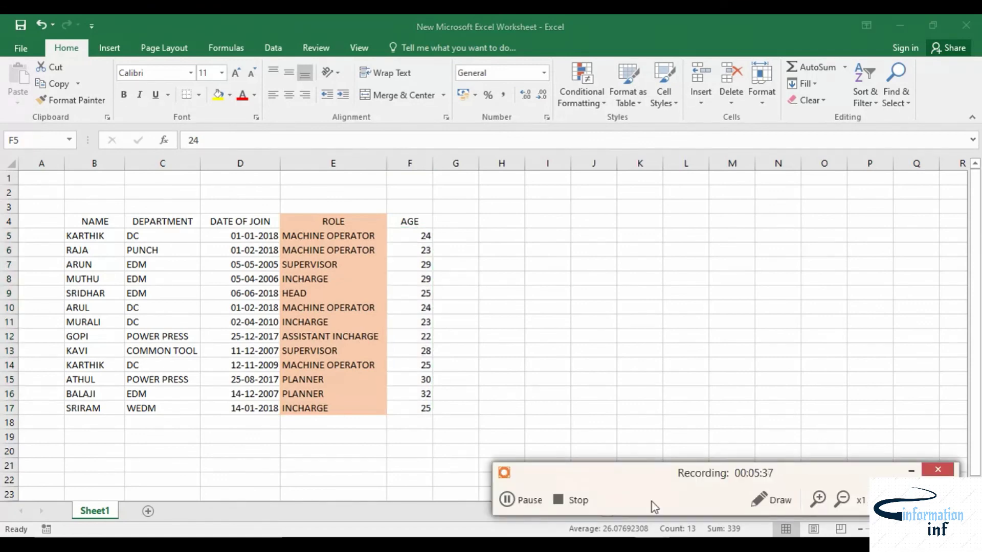
{"action": "left_click", "coordinate": [571, 493]}
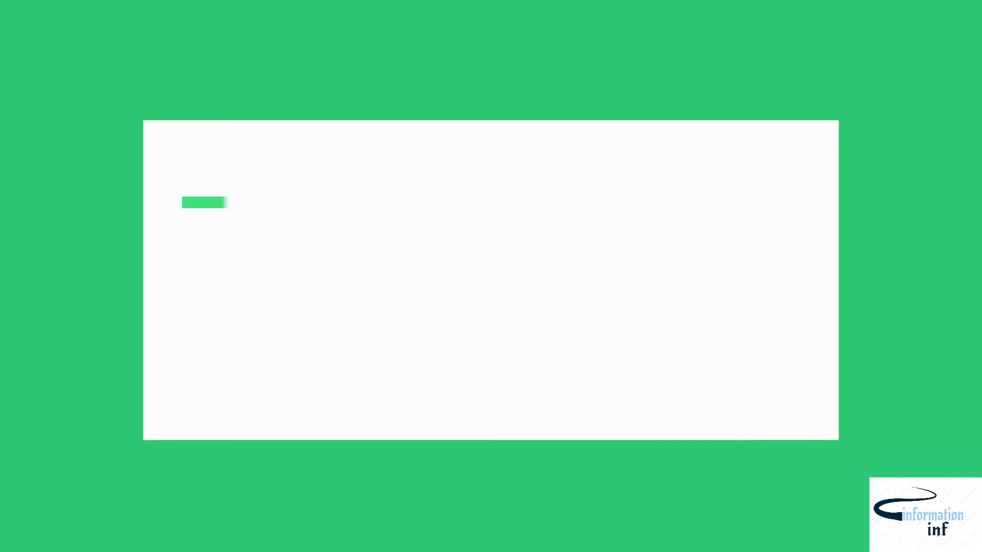